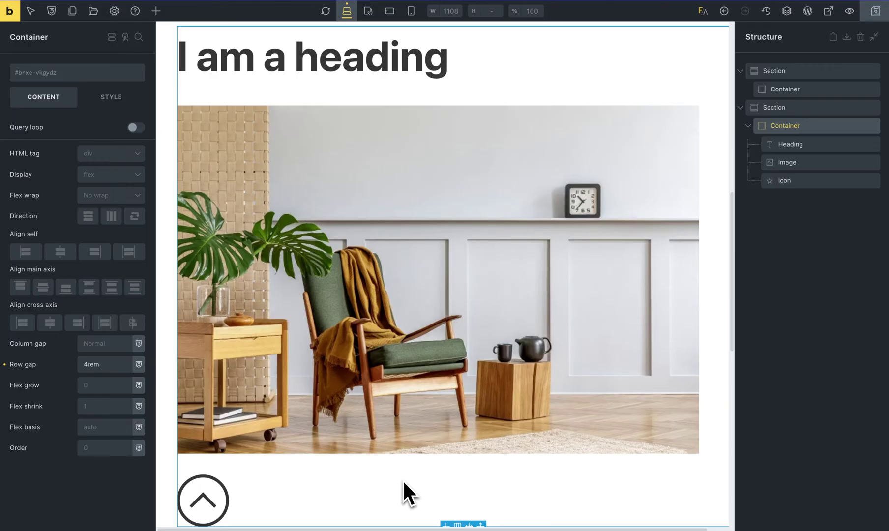
Switch to the WordPress Plugins page, then deactivate and reactivate the Fancy Animations plugin
{"action": "key", "text": "ctrl+Tab"}
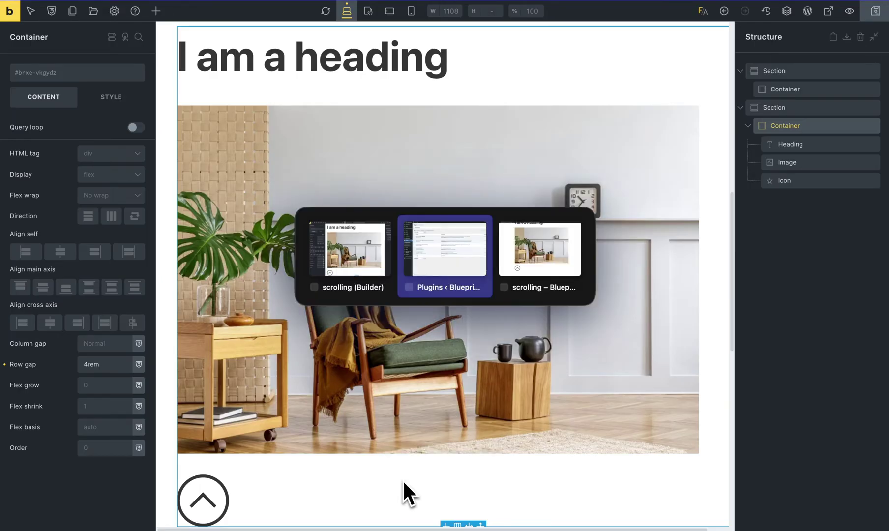
{"action": "key", "text": "ctrl+Tab"}
{"action": "key", "text": "ctrl+Tab"}
{"action": "key", "text": "ctrl+Tab"}
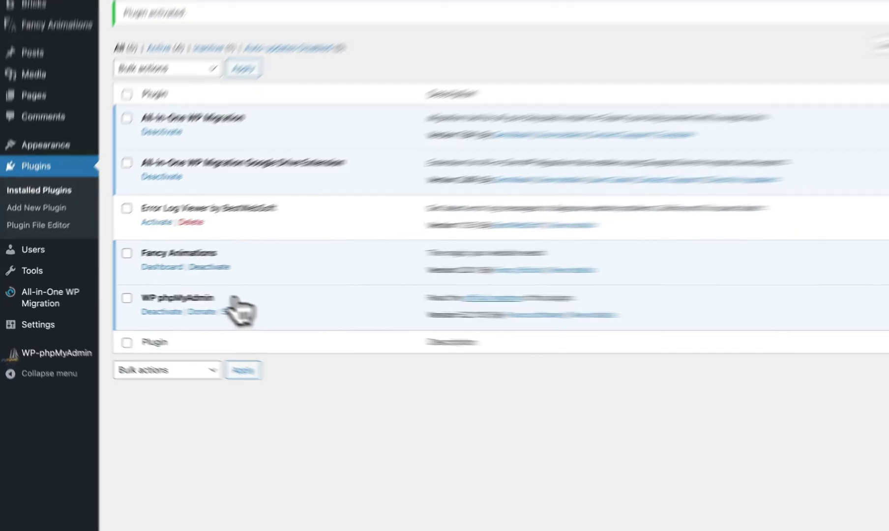
{"action": "left_click", "coordinate": [176, 271]}
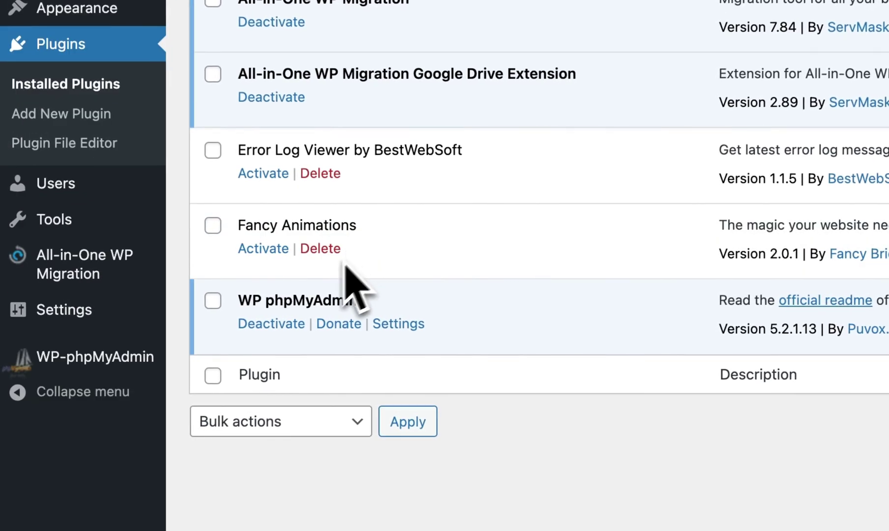
{"action": "left_click", "coordinate": [251, 250]}
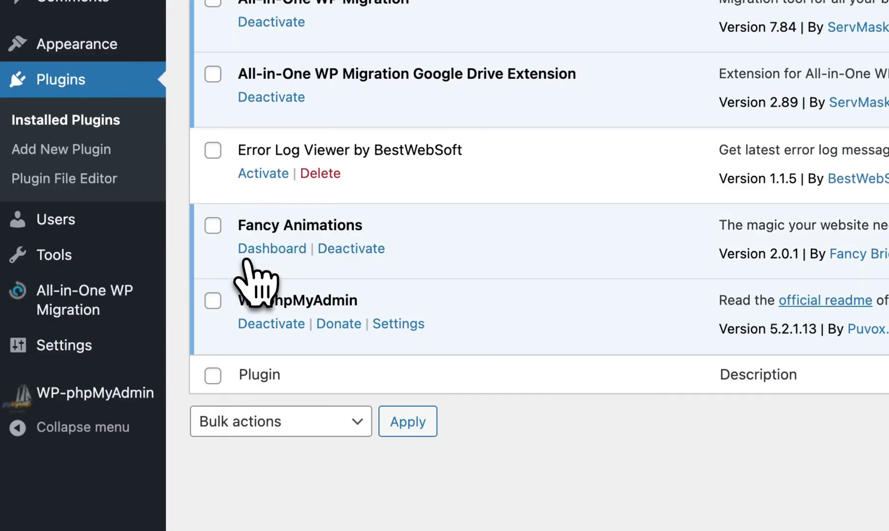
Return to the Bricks builder, apply the fa--zoom class to the heading, and enable Fancy Animations on the canvas
{"action": "key", "text": "ctrl+Tab"}
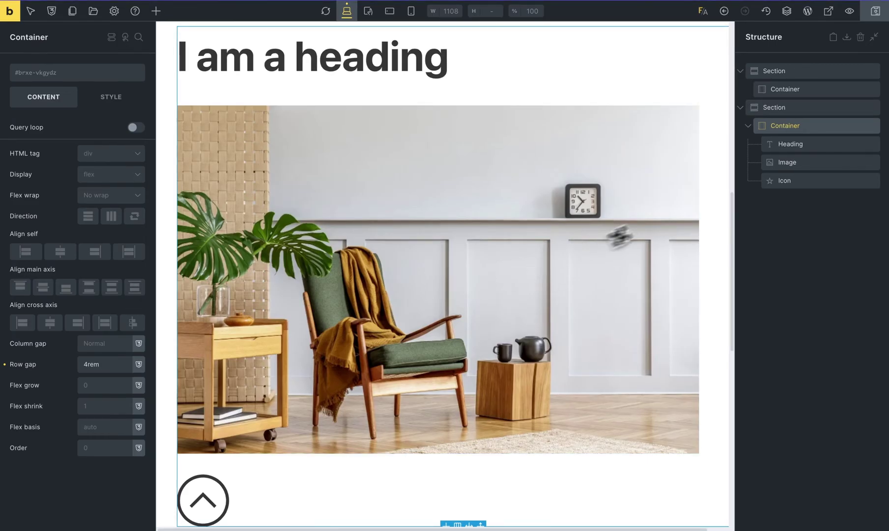
{"action": "left_click", "coordinate": [769, 145]}
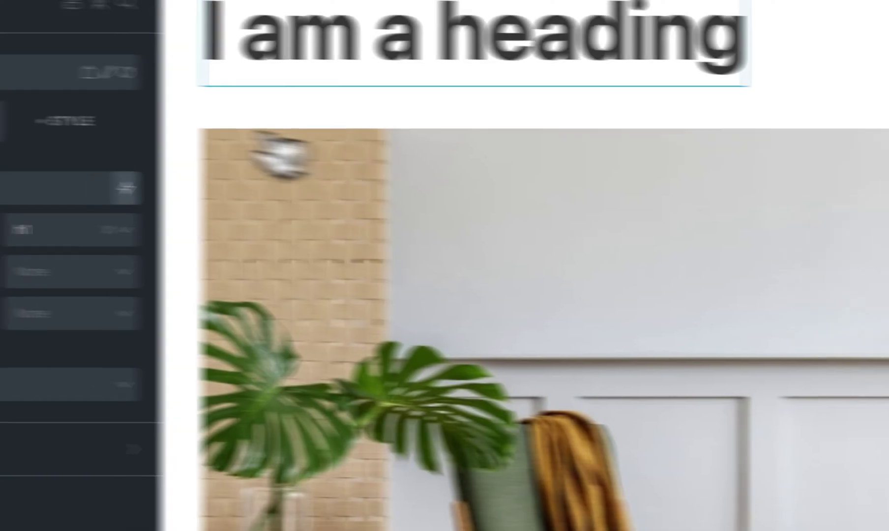
{"action": "left_click", "coordinate": [145, 89]}
{"action": "type", "text": "fa--"}
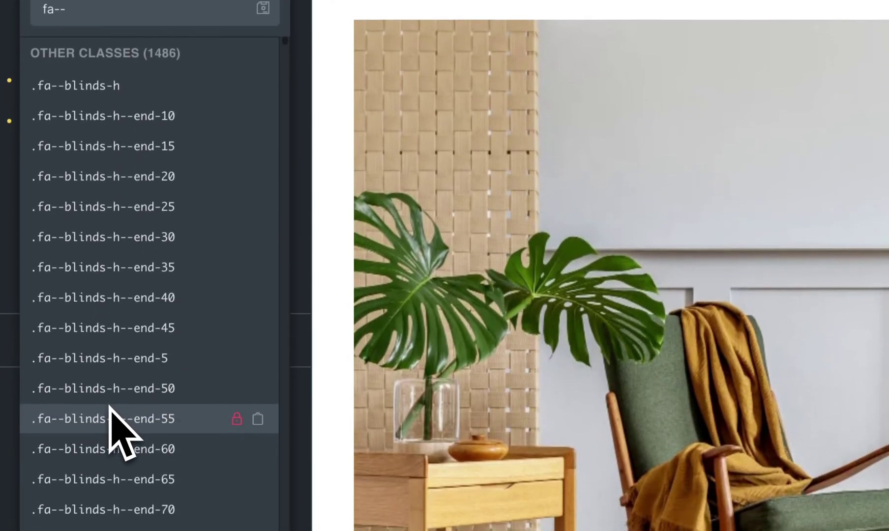
{"action": "type", "text": "zoom"}
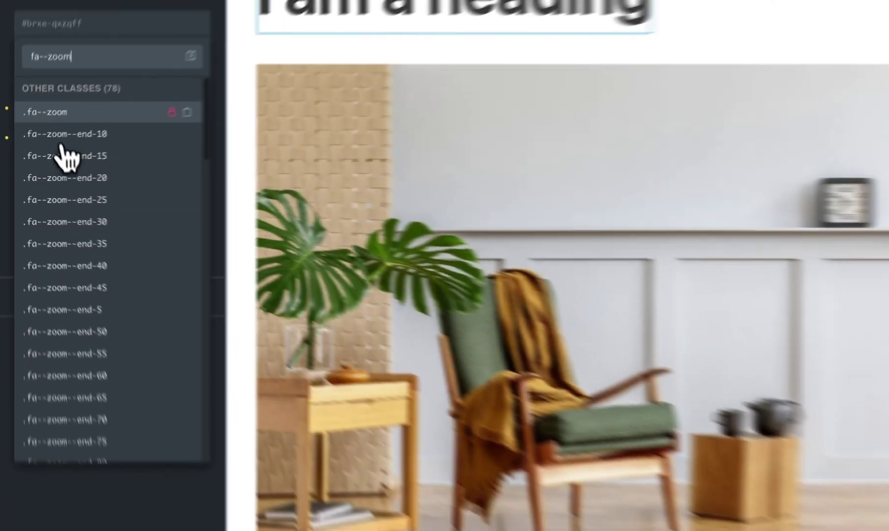
{"action": "left_click", "coordinate": [81, 85]}
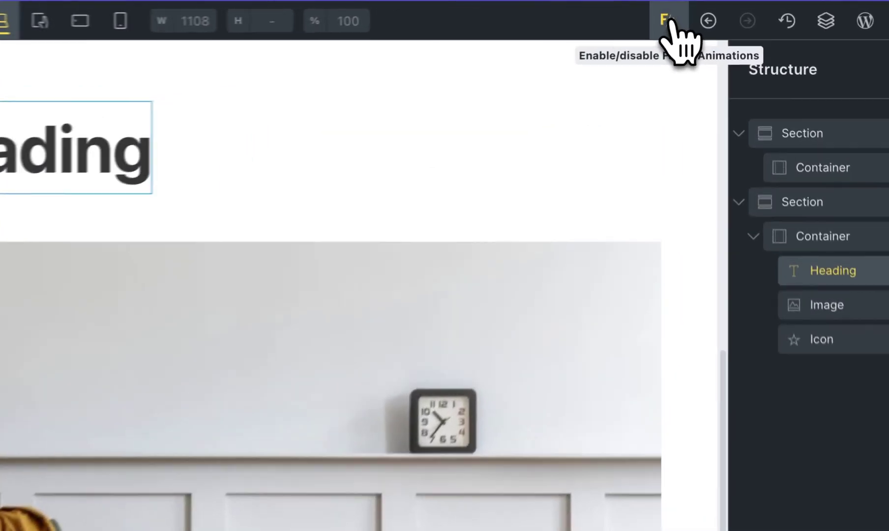
{"action": "left_click", "coordinate": [703, 12]}
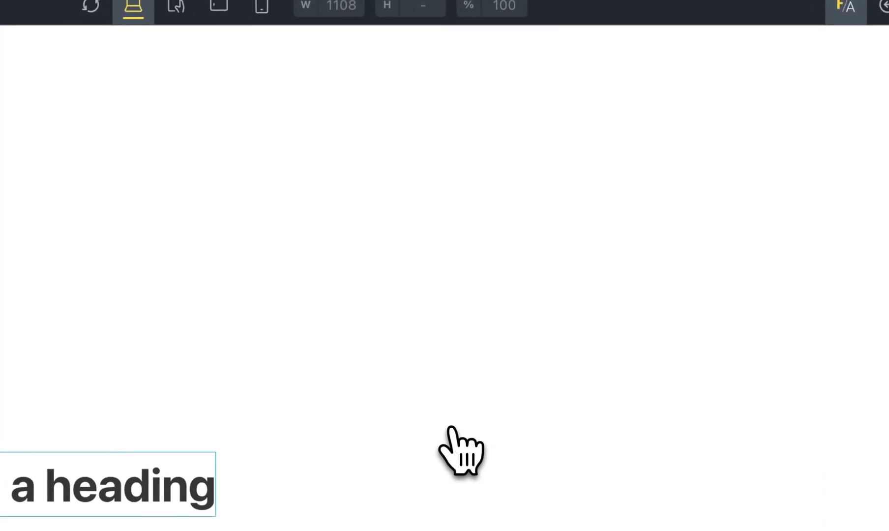
Examine how the heading's zoom animation plays as it travels through the viewport in both directions
{"action": "scroll", "coordinate": [506, 248], "scroll_direction": "down", "scroll_amount": 4}
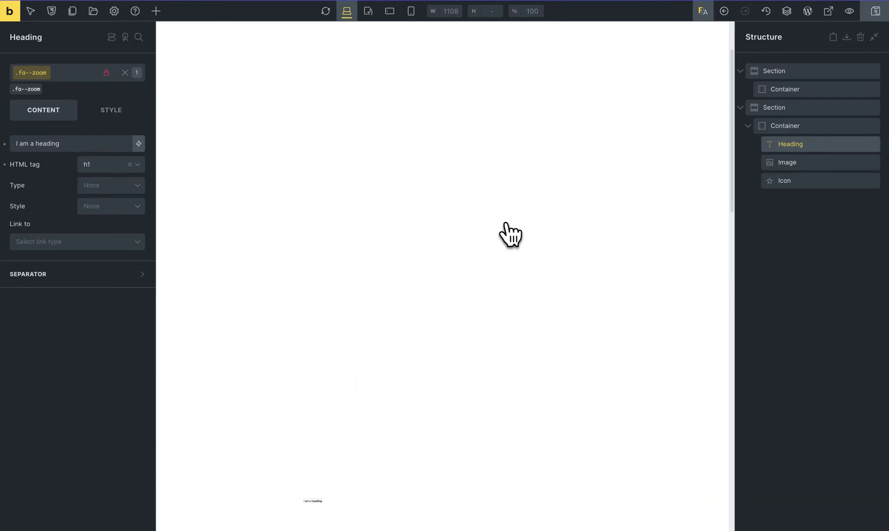
{"action": "scroll", "coordinate": [317, 527], "scroll_direction": "down", "scroll_amount": 2}
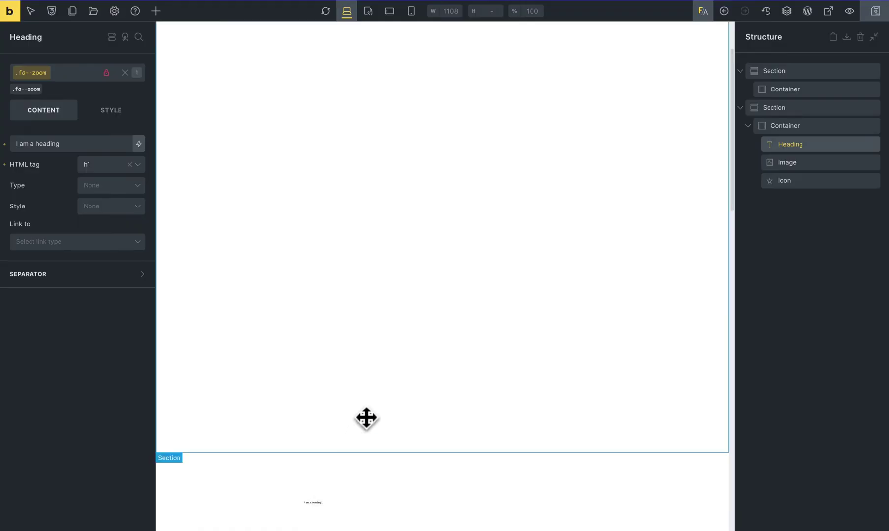
{"action": "scroll", "coordinate": [366, 417], "scroll_direction": "down", "scroll_amount": 4}
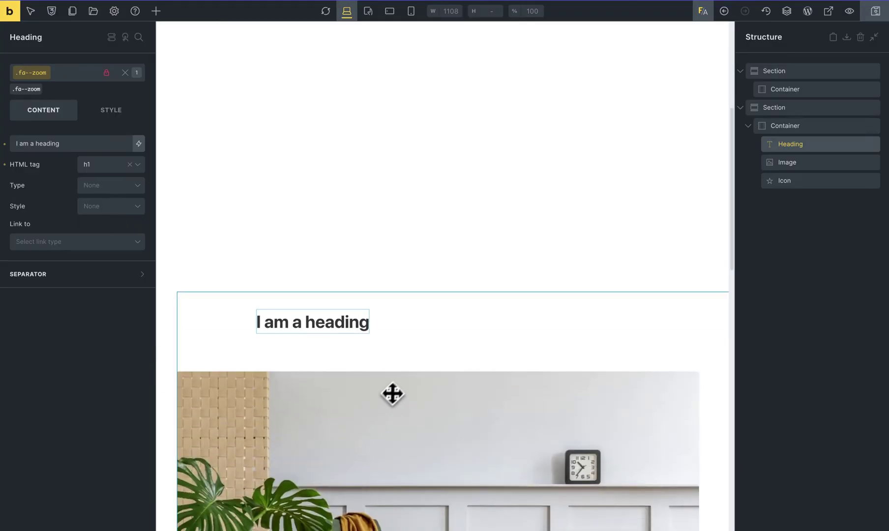
{"action": "scroll", "coordinate": [417, 361], "scroll_direction": "down", "scroll_amount": 5}
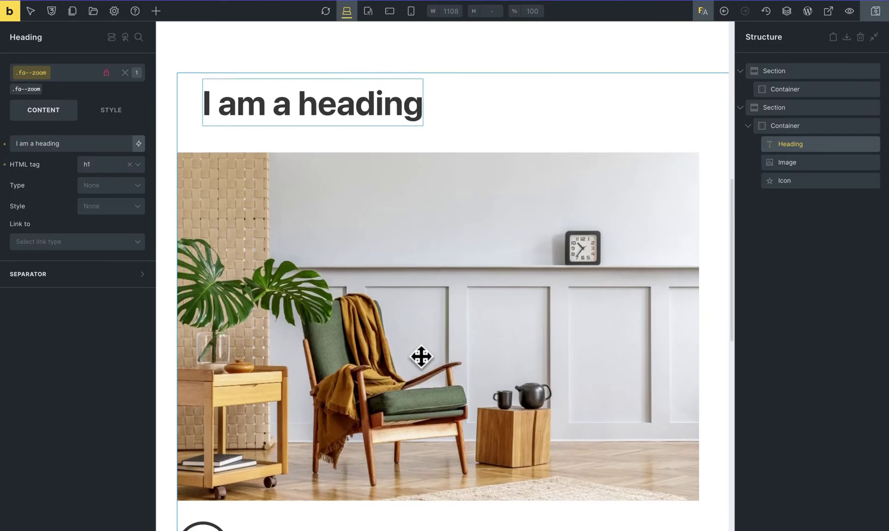
{"action": "scroll", "coordinate": [421, 356], "scroll_direction": "down", "scroll_amount": 3}
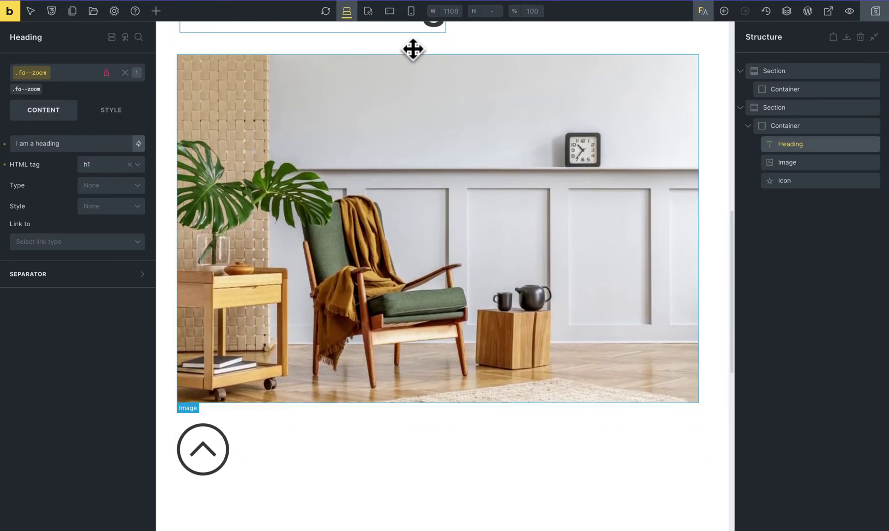
{"action": "scroll", "coordinate": [413, 113], "scroll_direction": "down", "scroll_amount": 1}
{"action": "scroll", "coordinate": [413, 113], "scroll_direction": "up", "scroll_amount": 10}
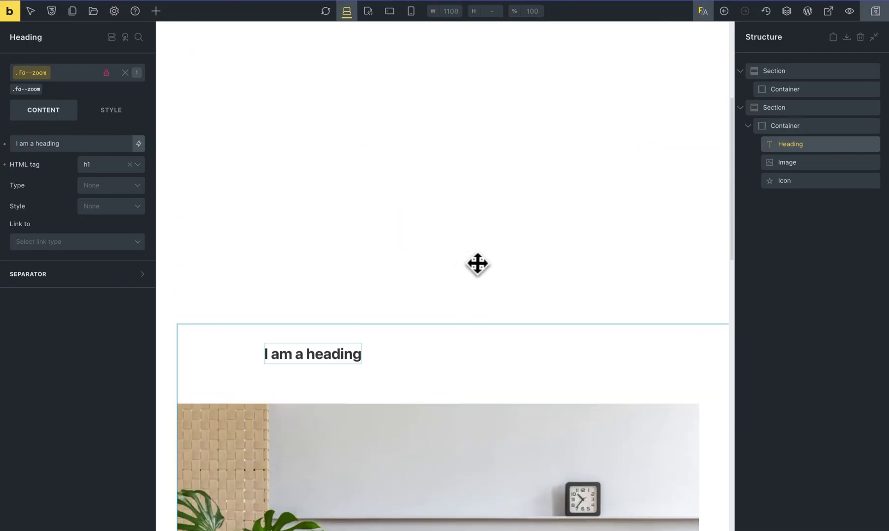
{"action": "scroll", "coordinate": [485, 263], "scroll_direction": "down", "scroll_amount": 15}
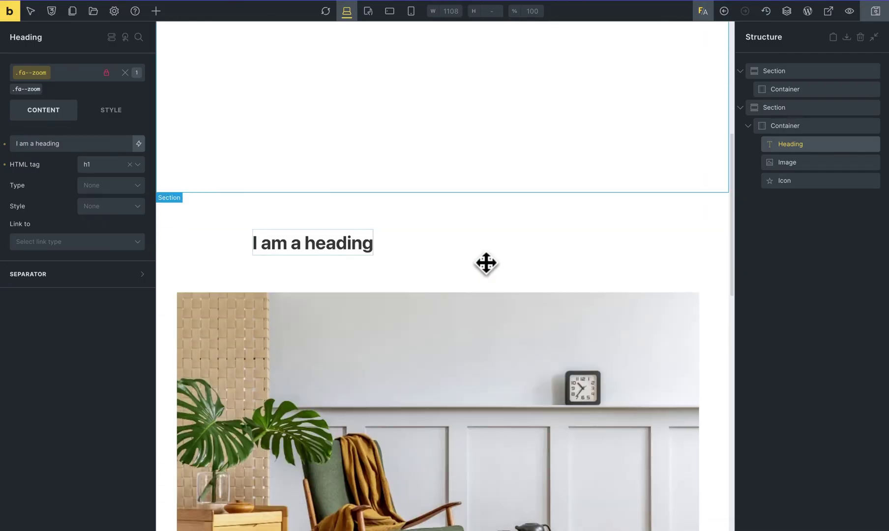
{"action": "scroll", "coordinate": [485, 263], "scroll_direction": "down", "scroll_amount": 5}
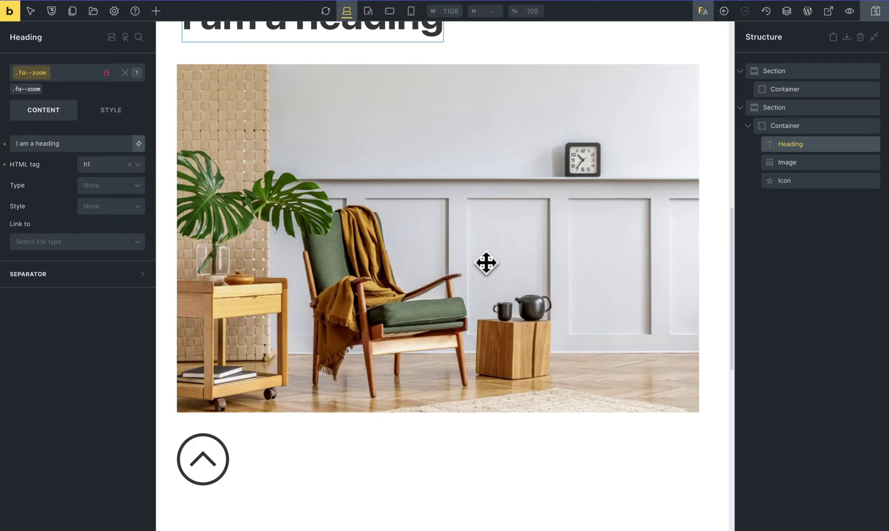
{"action": "scroll", "coordinate": [486, 263], "scroll_direction": "up", "scroll_amount": 8}
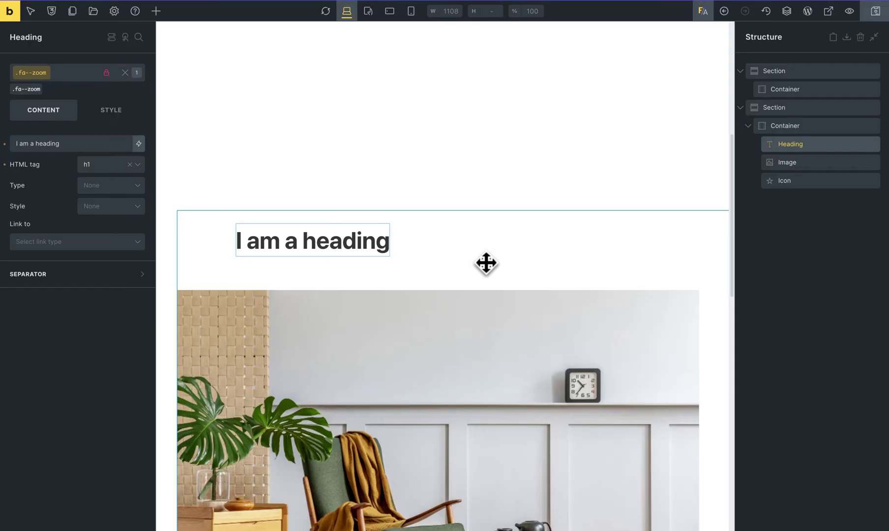
{"action": "scroll", "coordinate": [468, 333], "scroll_direction": "down", "scroll_amount": 5}
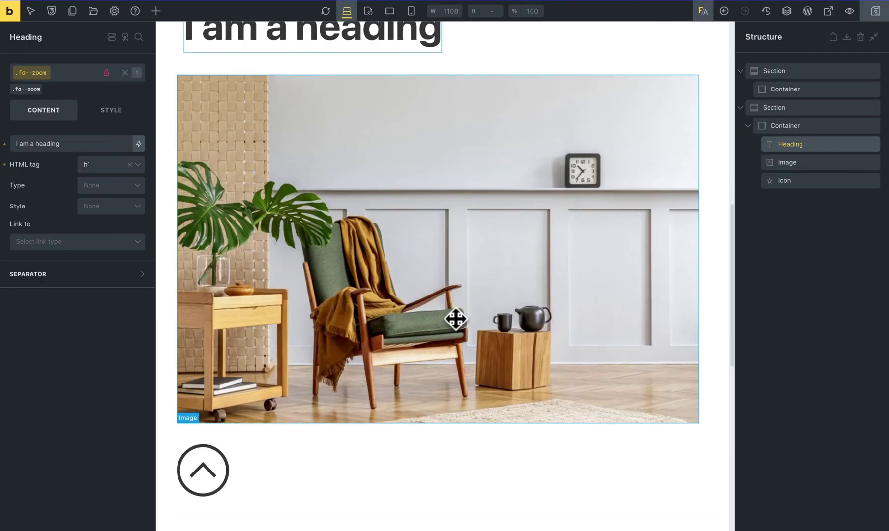
Apply the fa--zoom class to the image below the heading
{"action": "left_click", "coordinate": [444, 274]}
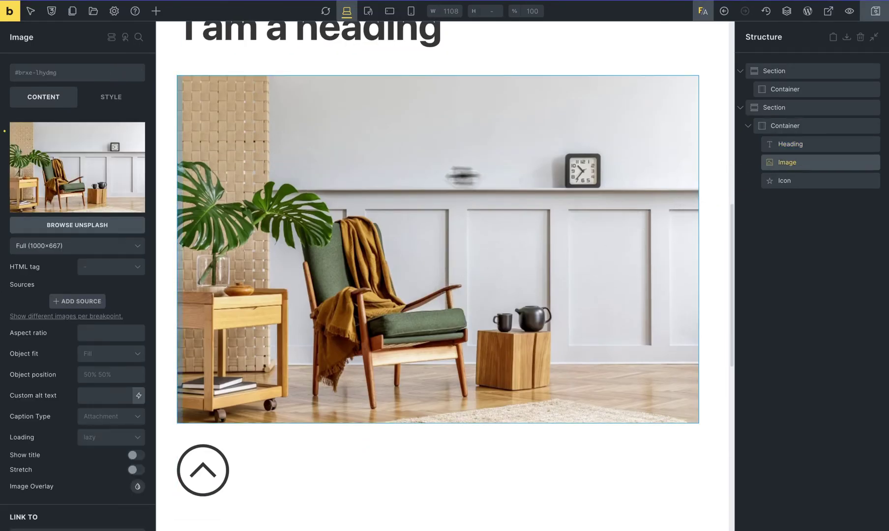
{"action": "left_click", "coordinate": [77, 74]}
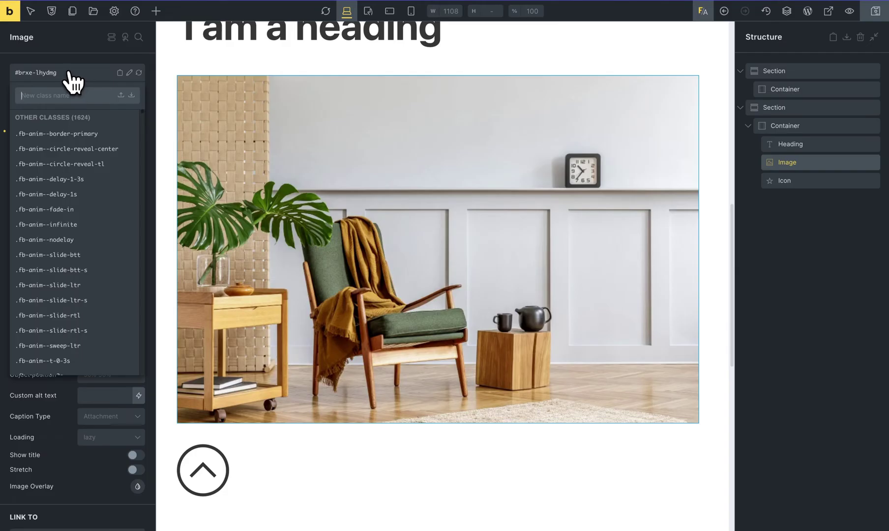
{"action": "type", "text": "fa--z"}
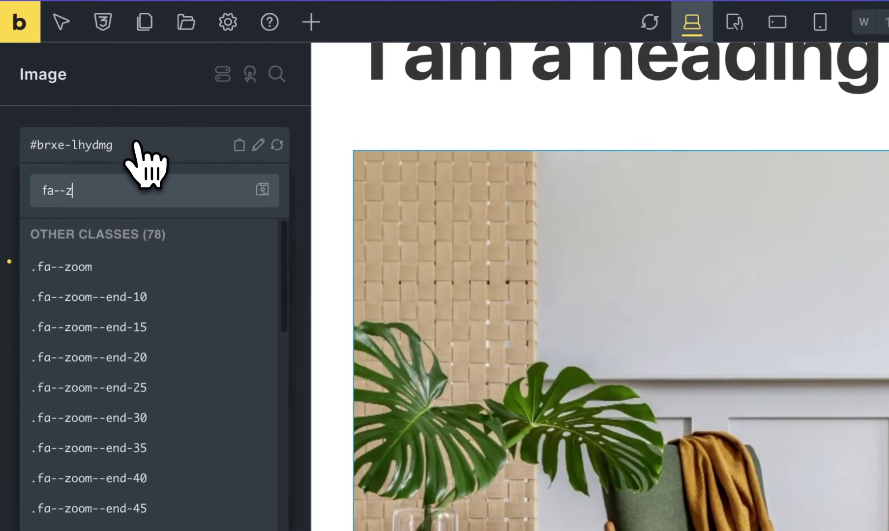
{"action": "type", "text": "oo"}
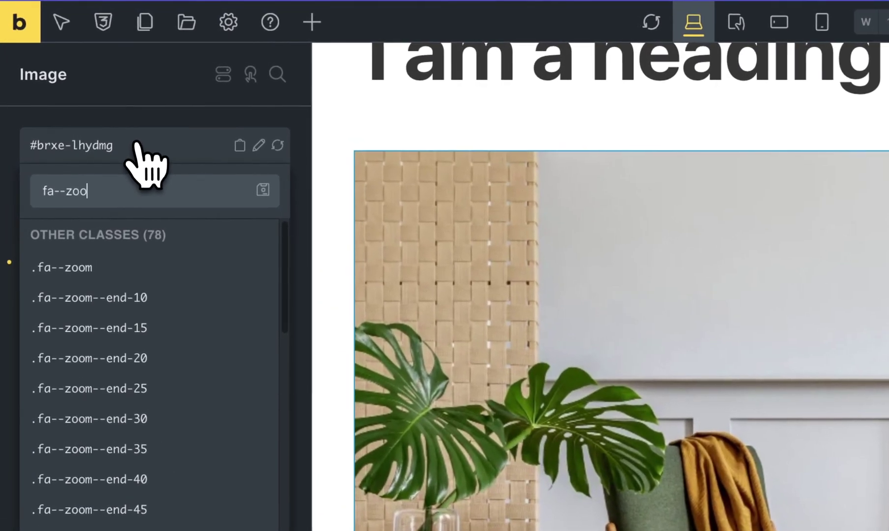
{"action": "left_click", "coordinate": [98, 266]}
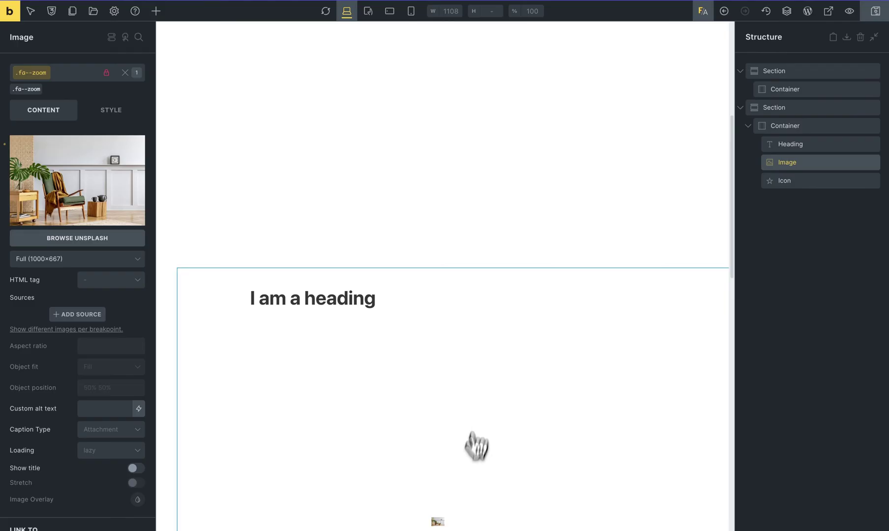
Examine how the image's zoom animation plays as it enters, crosses and leaves the viewport
{"action": "scroll", "coordinate": [439, 524], "scroll_direction": "down", "scroll_amount": 5}
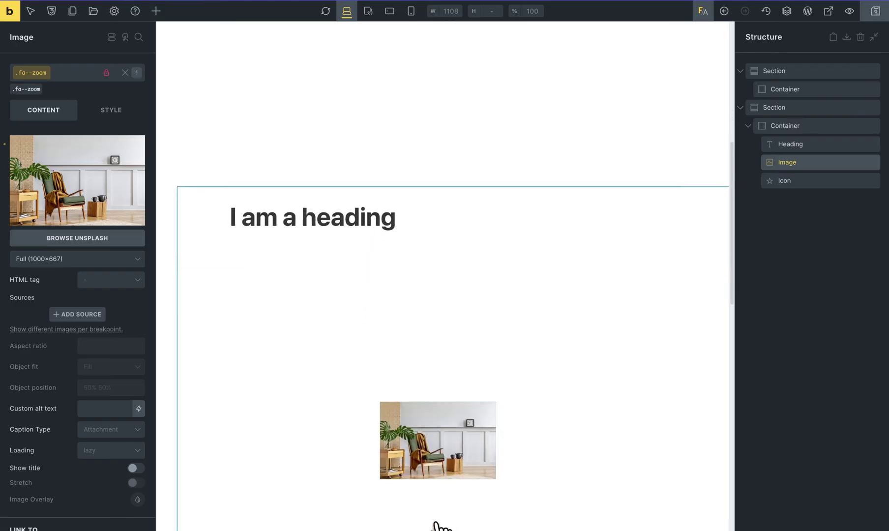
{"action": "scroll", "coordinate": [439, 524], "scroll_direction": "down", "scroll_amount": 7}
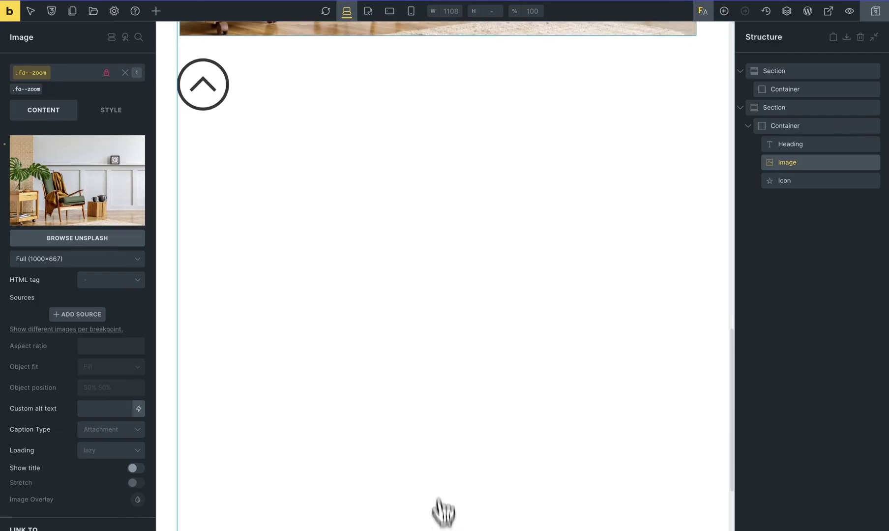
{"action": "scroll", "coordinate": [342, 234], "scroll_direction": "up", "scroll_amount": 6}
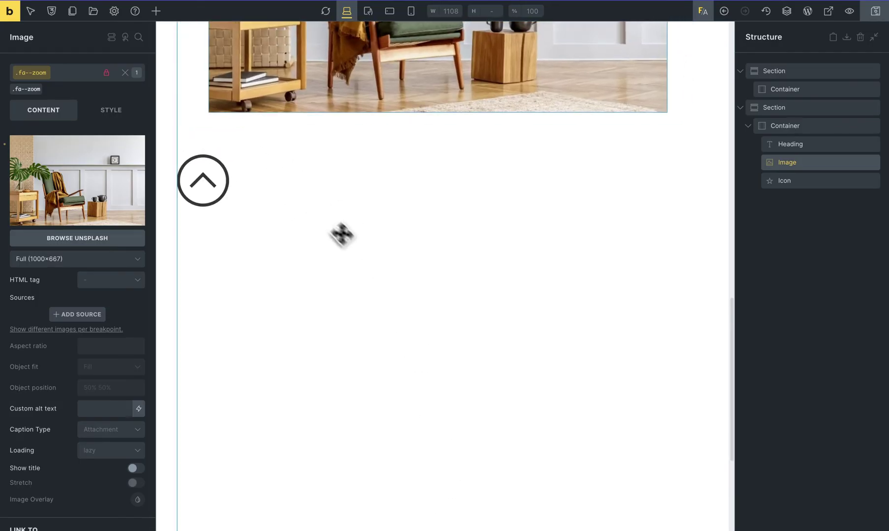
{"action": "scroll", "coordinate": [438, 285], "scroll_direction": "up", "scroll_amount": 3}
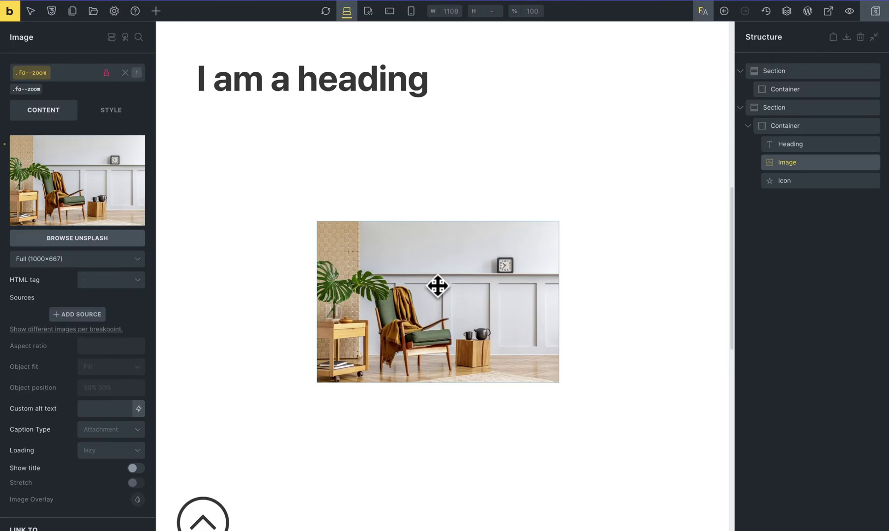
{"action": "scroll", "coordinate": [435, 284], "scroll_direction": "down", "scroll_amount": 1}
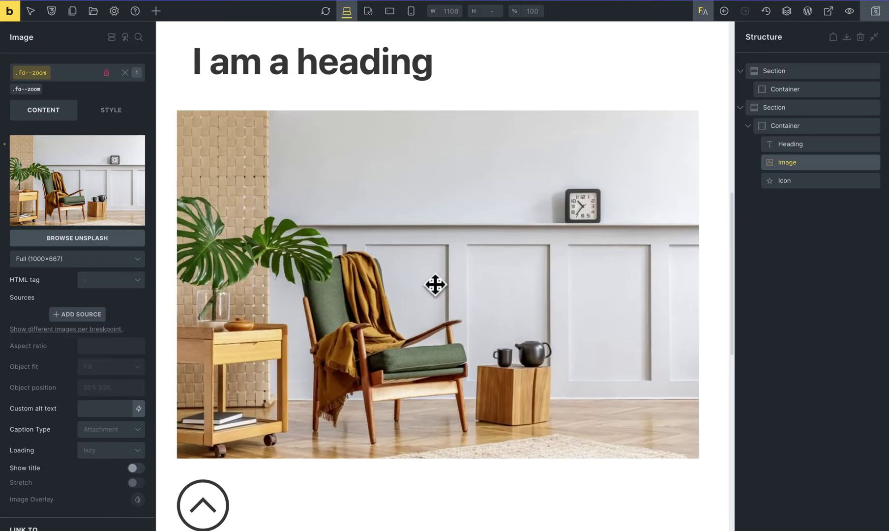
{"action": "scroll", "coordinate": [671, 194], "scroll_direction": "down", "scroll_amount": 5}
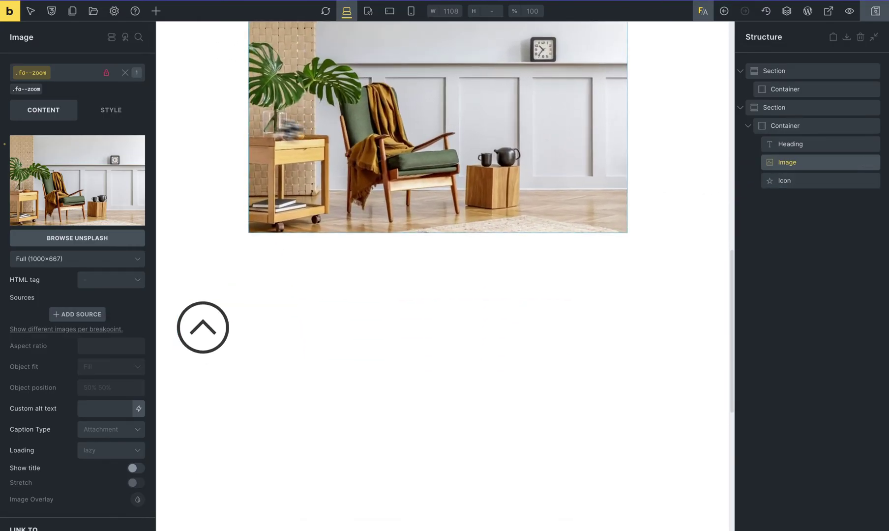
Add the fa--zoom--end-50 class to the image alongside its fa--zoom class
{"action": "left_click", "coordinate": [39, 79]}
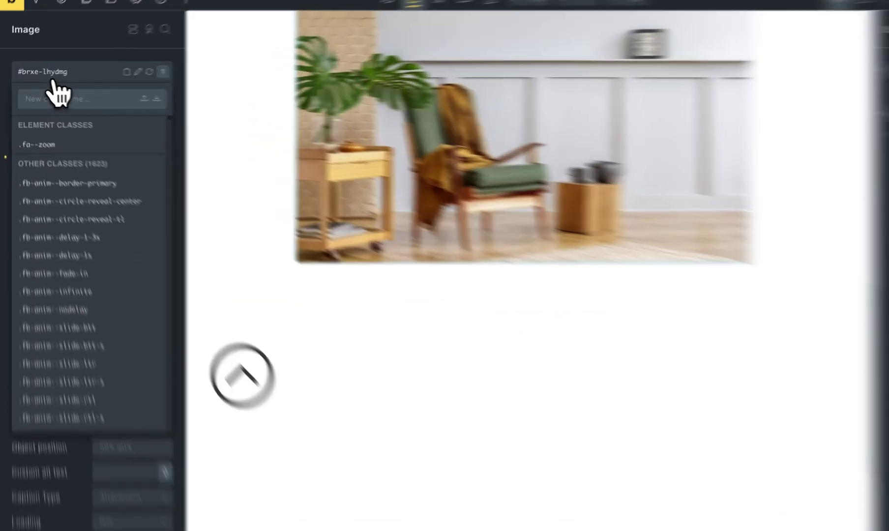
{"action": "type", "text": "f"}
{"action": "type", "text": "a--zo"}
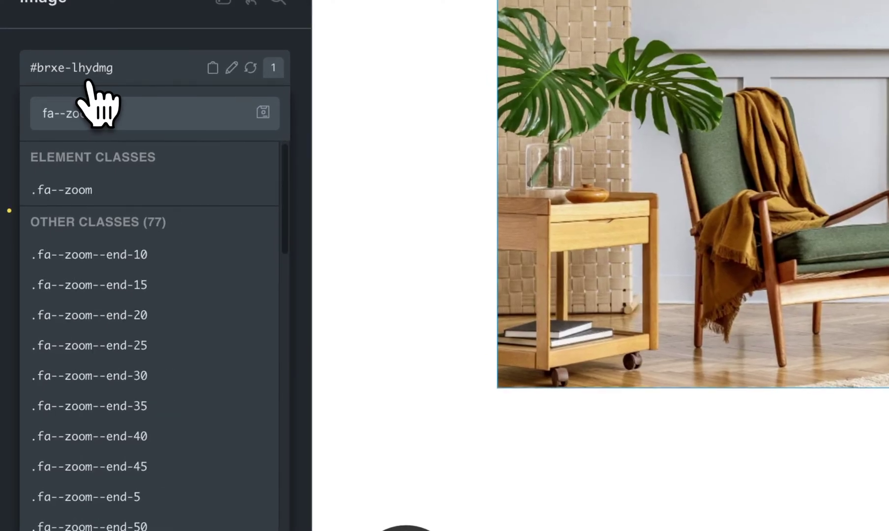
{"action": "type", "text": "om"}
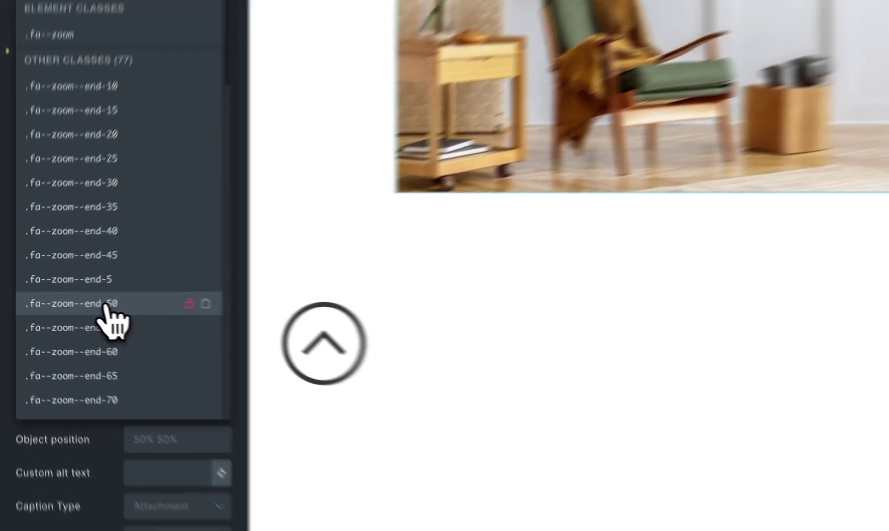
{"action": "left_click", "coordinate": [172, 368]}
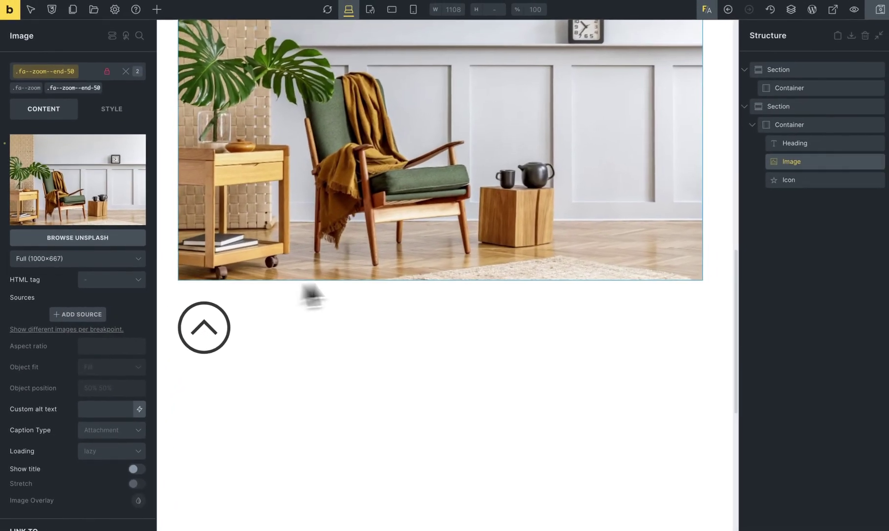
Examine where the image's zoom animation reaches full size with the fa--zoom--end-50 class while the image moves up and down the viewport
{"action": "scroll", "coordinate": [471, 269], "scroll_direction": "up", "scroll_amount": 10}
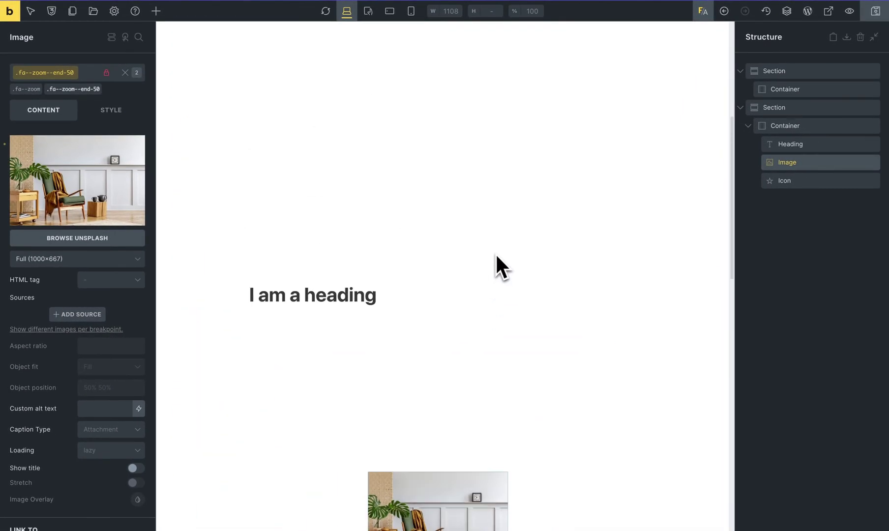
{"action": "scroll", "coordinate": [495, 252], "scroll_direction": "down", "scroll_amount": 5}
{"action": "scroll", "coordinate": [498, 250], "scroll_direction": "down", "scroll_amount": 3}
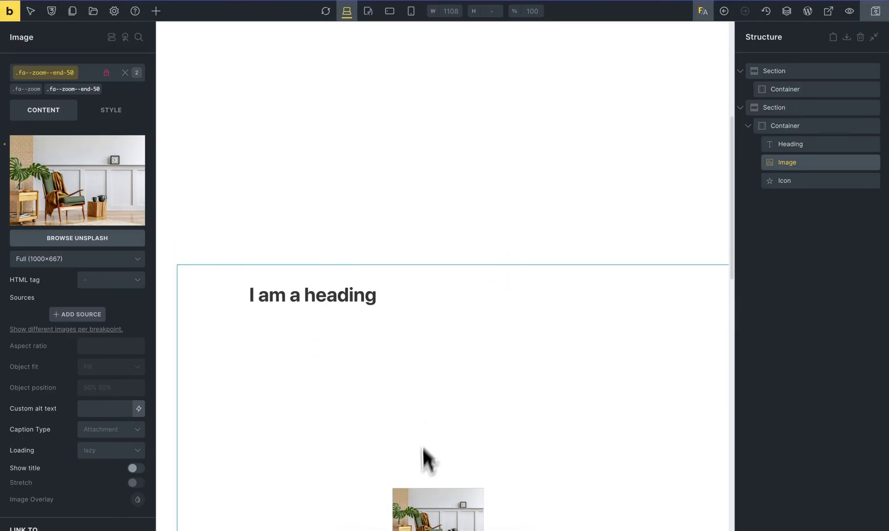
{"action": "scroll", "coordinate": [434, 496], "scroll_direction": "down", "scroll_amount": 3}
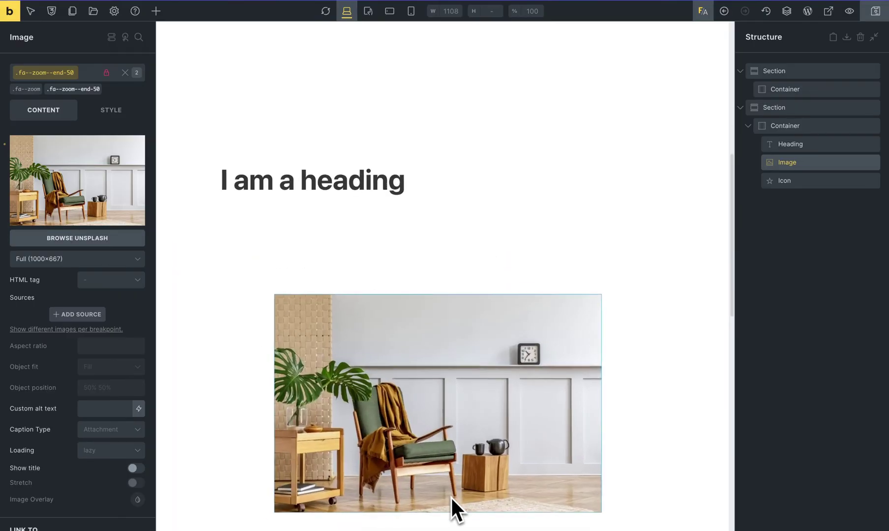
{"action": "scroll", "coordinate": [448, 490], "scroll_direction": "down", "scroll_amount": 4}
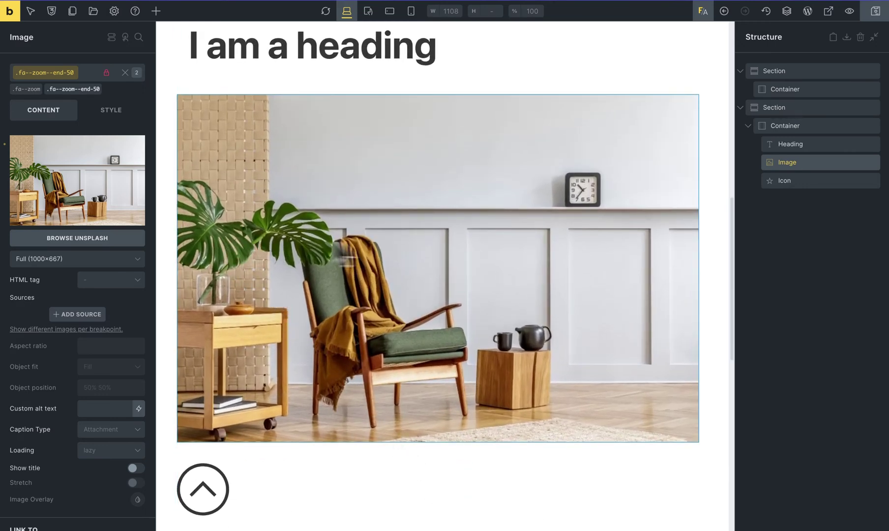
{"action": "scroll", "coordinate": [408, 295], "scroll_direction": "up", "scroll_amount": 2}
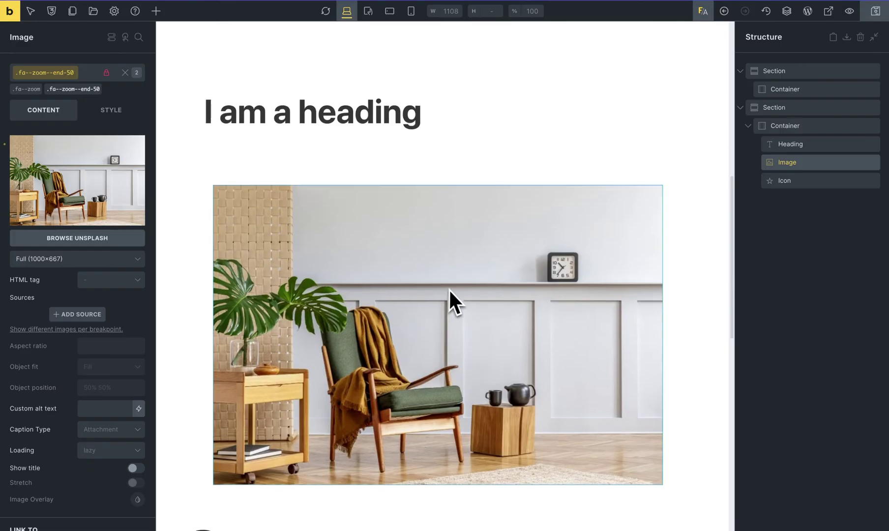
{"action": "scroll", "coordinate": [454, 289], "scroll_direction": "up", "scroll_amount": 4}
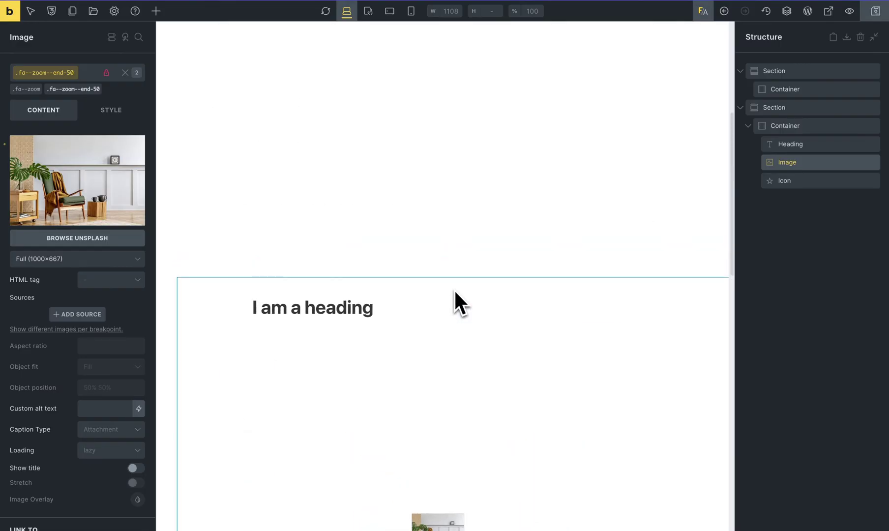
{"action": "scroll", "coordinate": [453, 289], "scroll_direction": "down", "scroll_amount": 3}
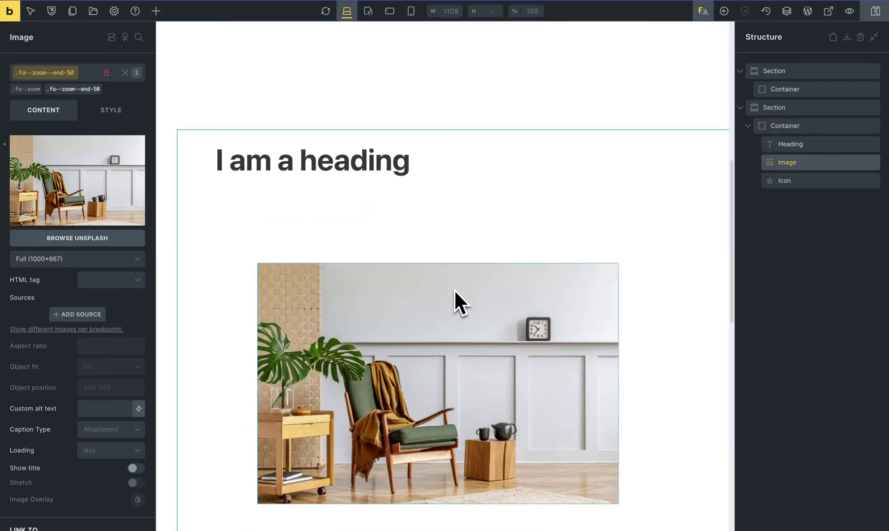
{"action": "scroll", "coordinate": [453, 289], "scroll_direction": "down", "scroll_amount": 1}
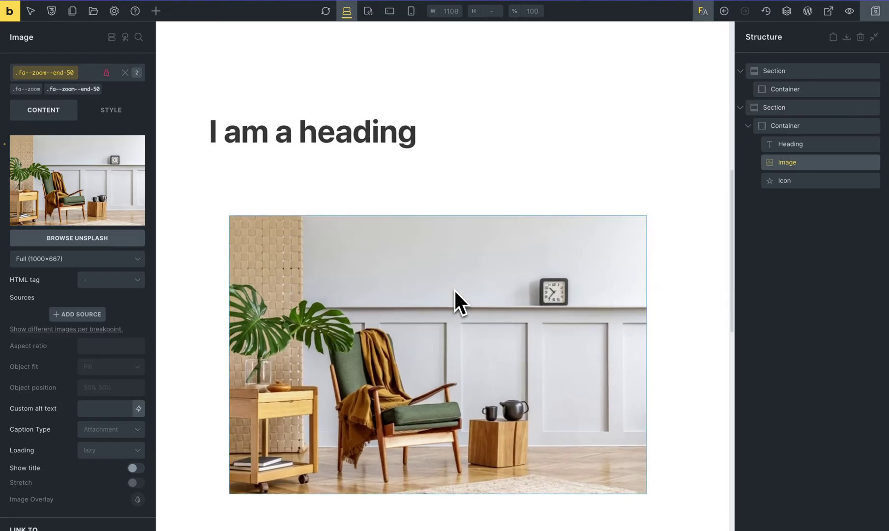
{"action": "scroll", "coordinate": [453, 289], "scroll_direction": "down", "scroll_amount": 2}
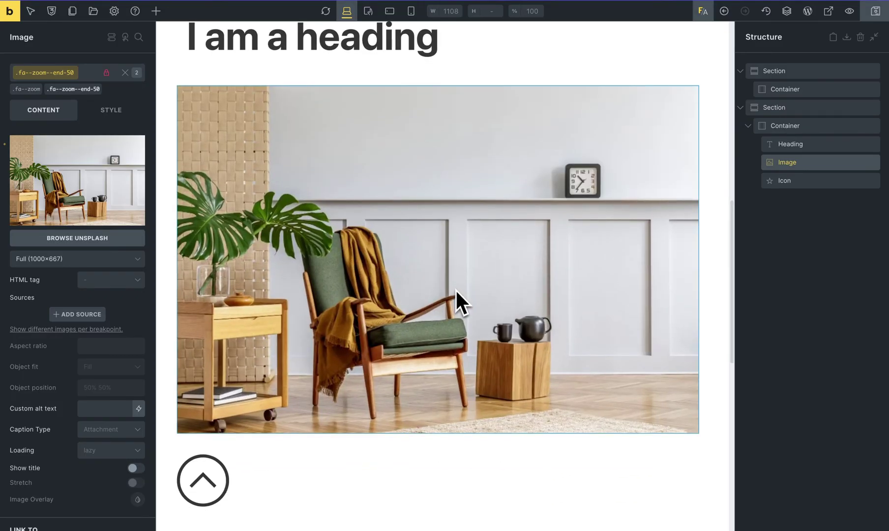
{"action": "scroll", "coordinate": [458, 283], "scroll_direction": "up", "scroll_amount": 1}
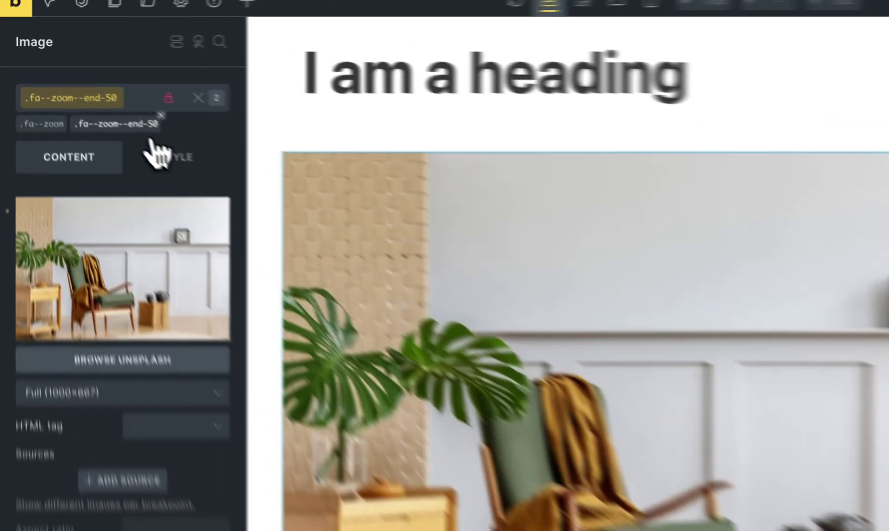
Add the fa--zoom--start-10 class to the image and check how its zoom animation plays from entry to full size
{"action": "left_click", "coordinate": [71, 89]}
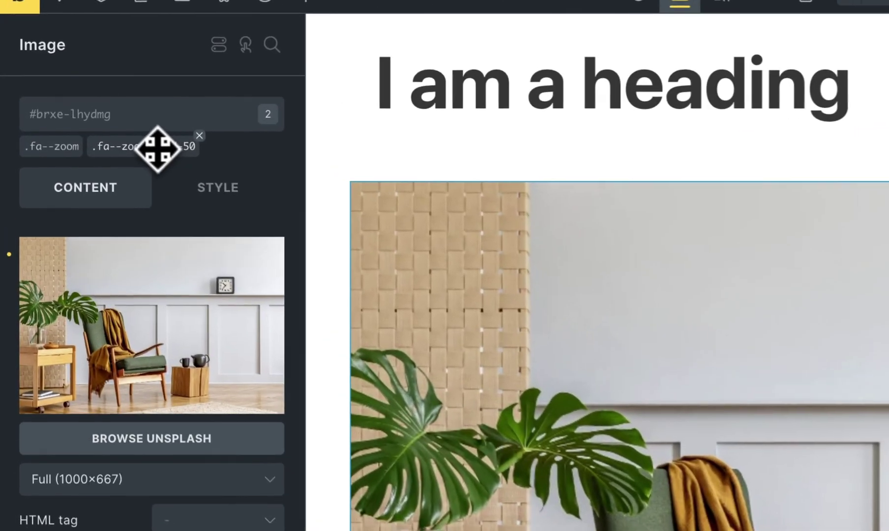
{"action": "left_click", "coordinate": [122, 144]}
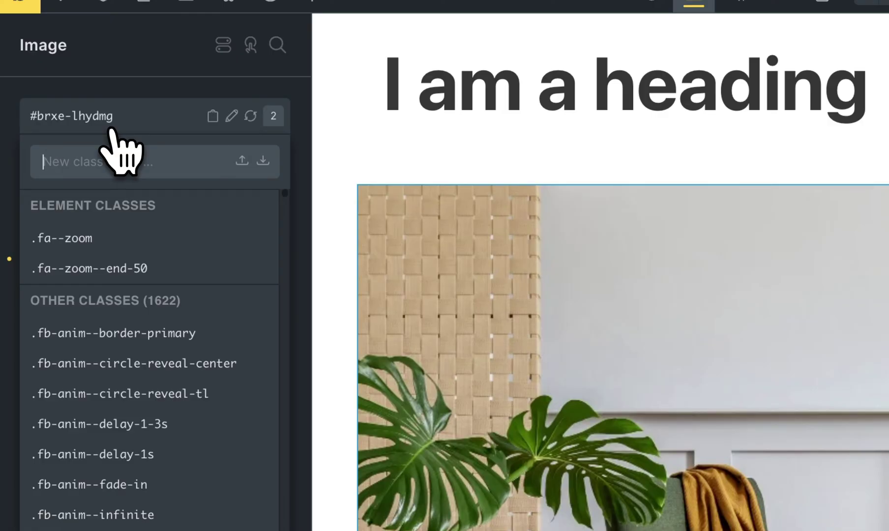
{"action": "type", "text": "zoo--"}
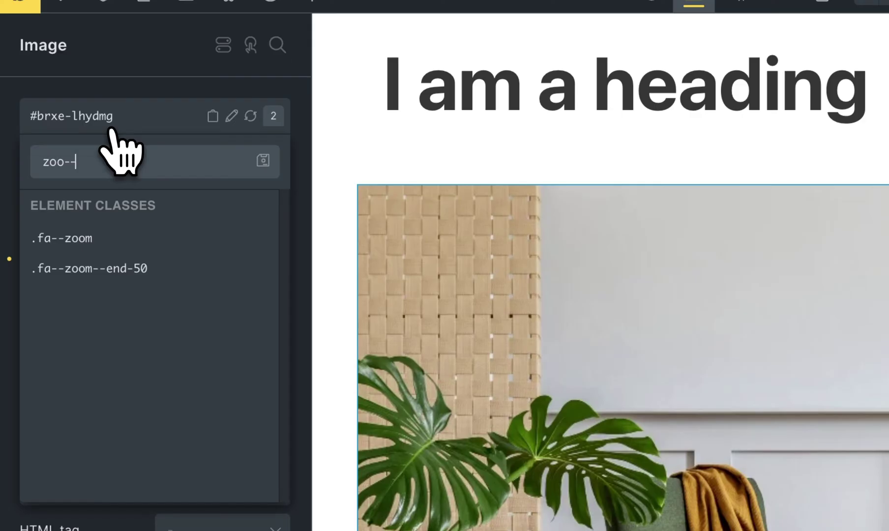
{"action": "key", "text": "BackSpace"}
{"action": "key", "text": "BackSpace"}
{"action": "key", "text": "BackSpace"}
{"action": "key", "text": "BackSpace"}
{"action": "key", "text": "BackSpace"}
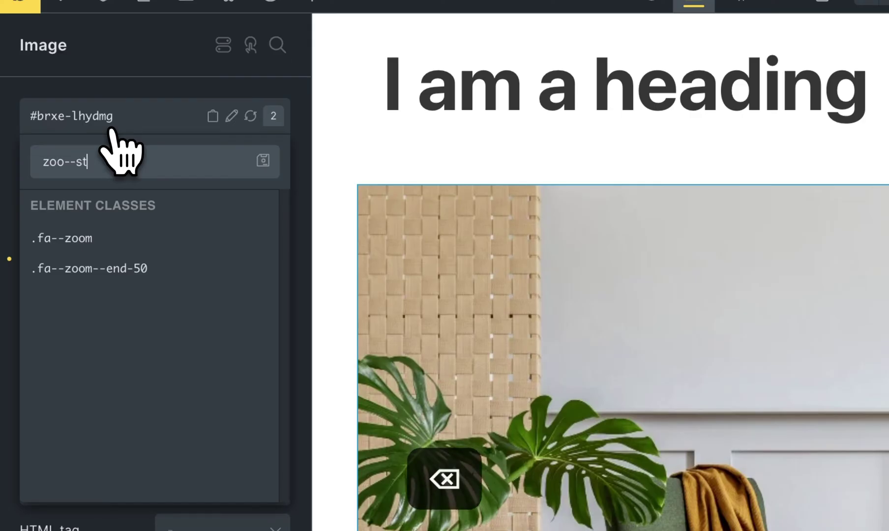
{"action": "type", "text": "m--s"}
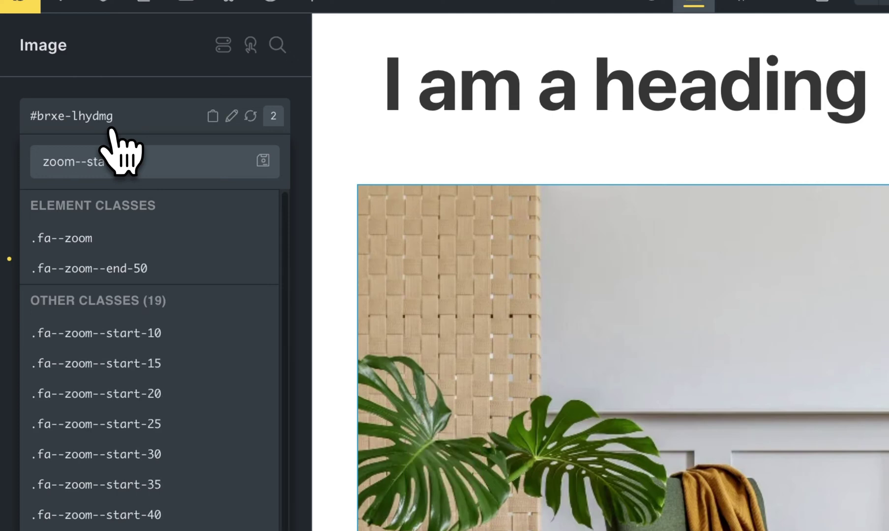
{"action": "left_click", "coordinate": [148, 333]}
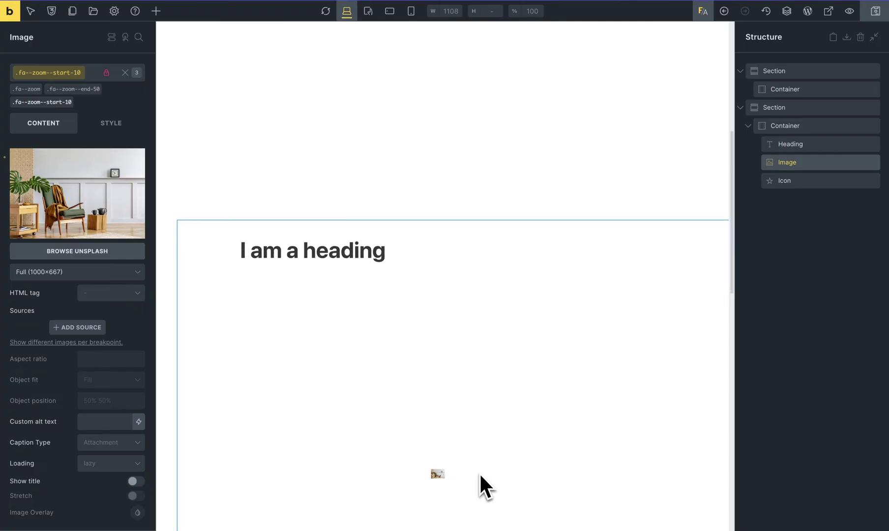
{"action": "scroll", "coordinate": [479, 473], "scroll_direction": "down", "scroll_amount": 3}
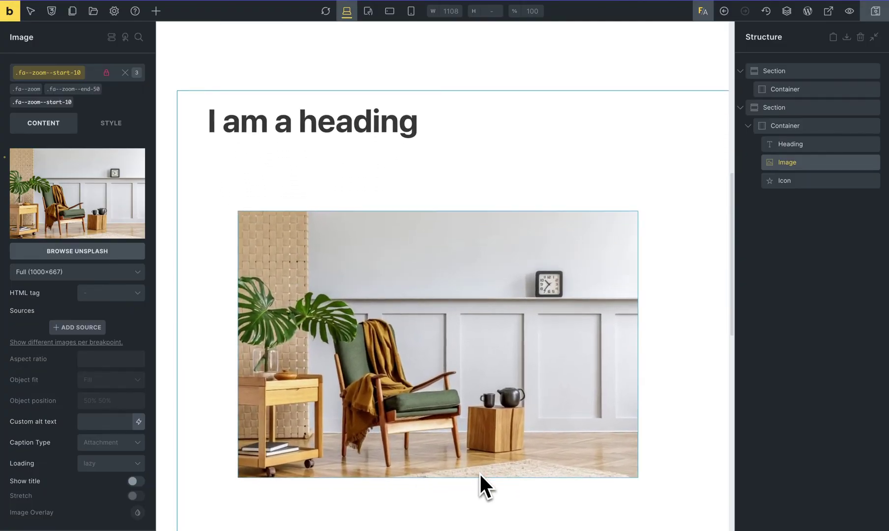
{"action": "scroll", "coordinate": [475, 443], "scroll_direction": "down", "scroll_amount": 2}
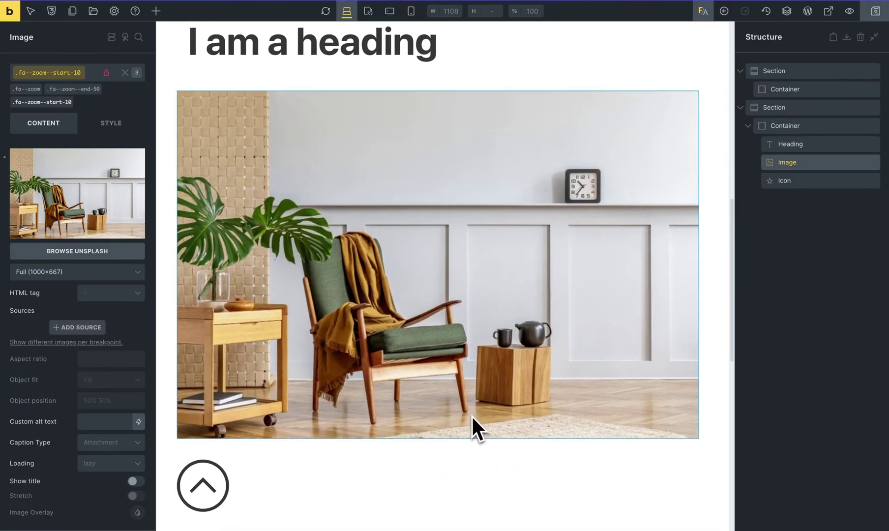
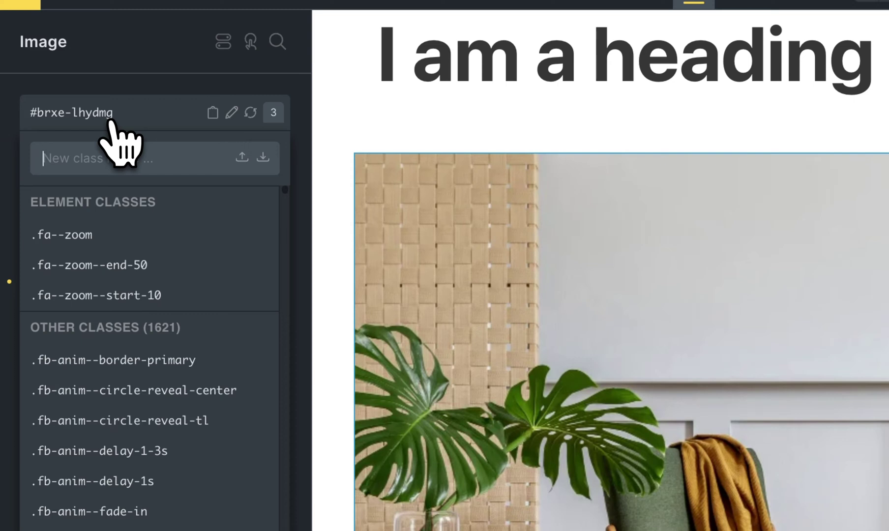
Add the fa--zoom--from-20 class to the image alongside its other zoom classes
{"action": "type", "text": "fa--zoom--"}
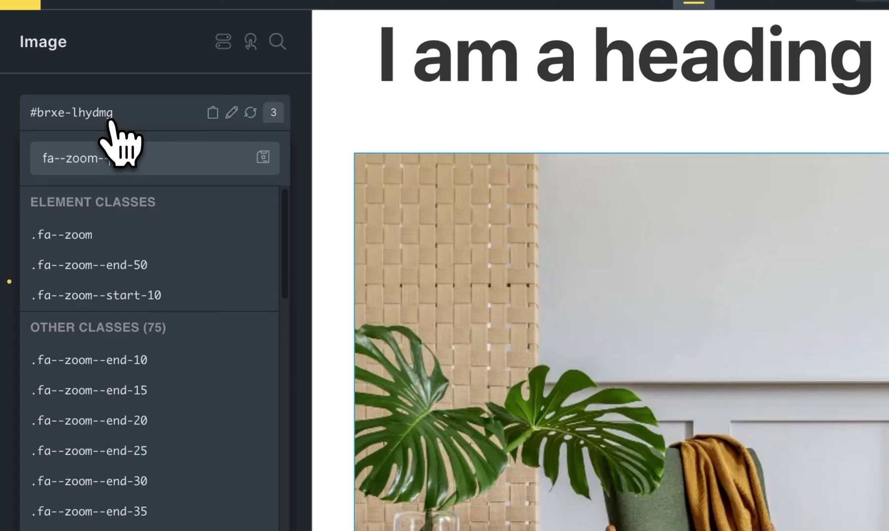
{"action": "type", "text": "f"}
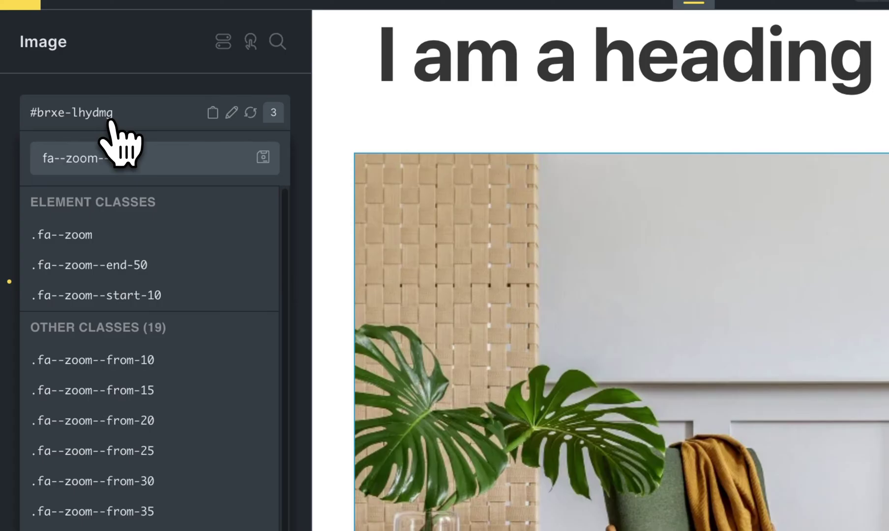
{"action": "type", "text": "ro"}
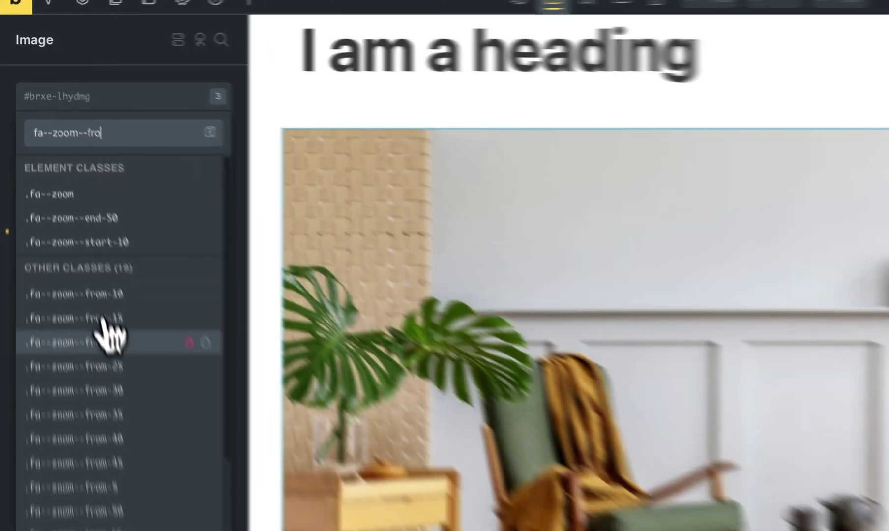
{"action": "left_click", "coordinate": [94, 420]}
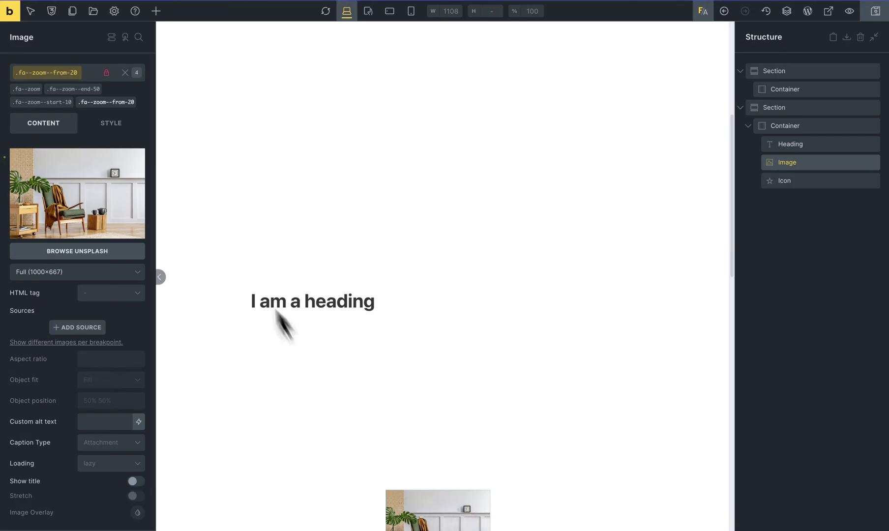
Remove the fa--zoom--from-20 class from the image and check how its zoom animation plays without it
{"action": "left_click", "coordinate": [123, 102]}
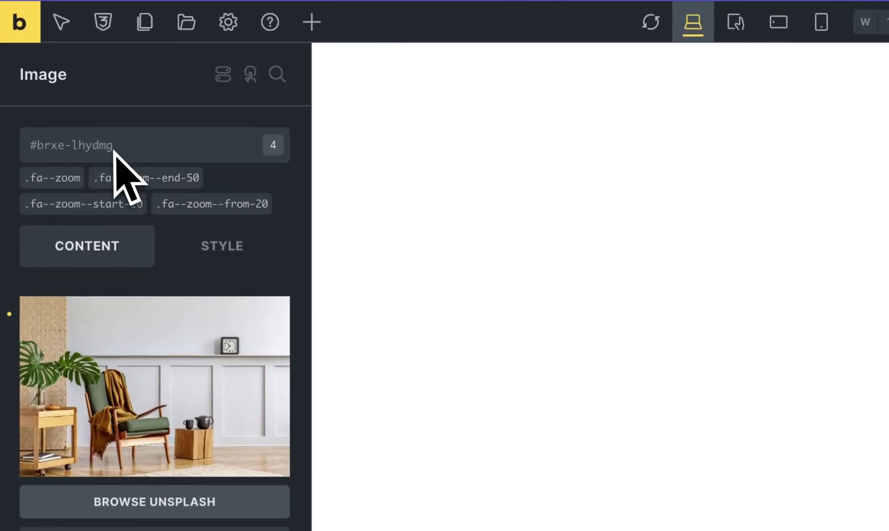
{"action": "left_click", "coordinate": [263, 201]}
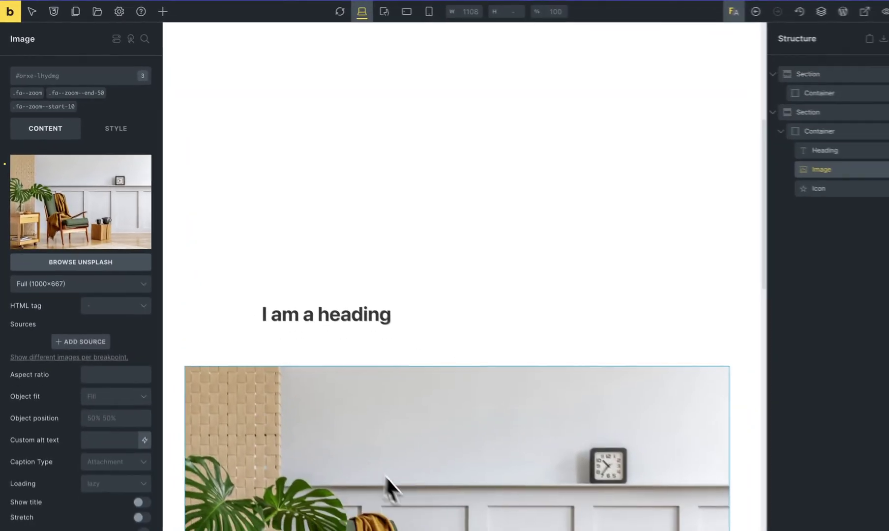
{"action": "scroll", "coordinate": [420, 485], "scroll_direction": "down", "scroll_amount": 2}
{"action": "scroll", "coordinate": [424, 476], "scroll_direction": "up", "scroll_amount": 4}
{"action": "scroll", "coordinate": [421, 461], "scroll_direction": "down", "scroll_amount": 5}
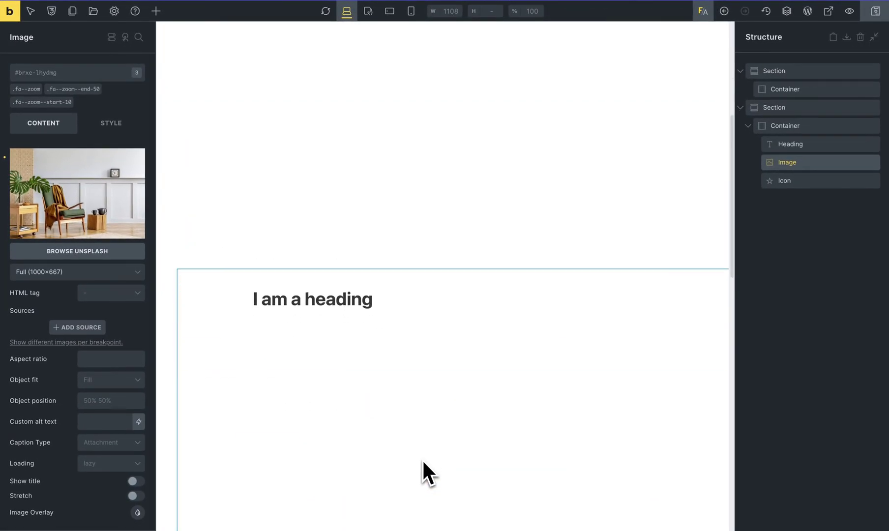
{"action": "scroll", "coordinate": [416, 456], "scroll_direction": "up", "scroll_amount": 2}
{"action": "scroll", "coordinate": [415, 457], "scroll_direction": "up", "scroll_amount": 3}
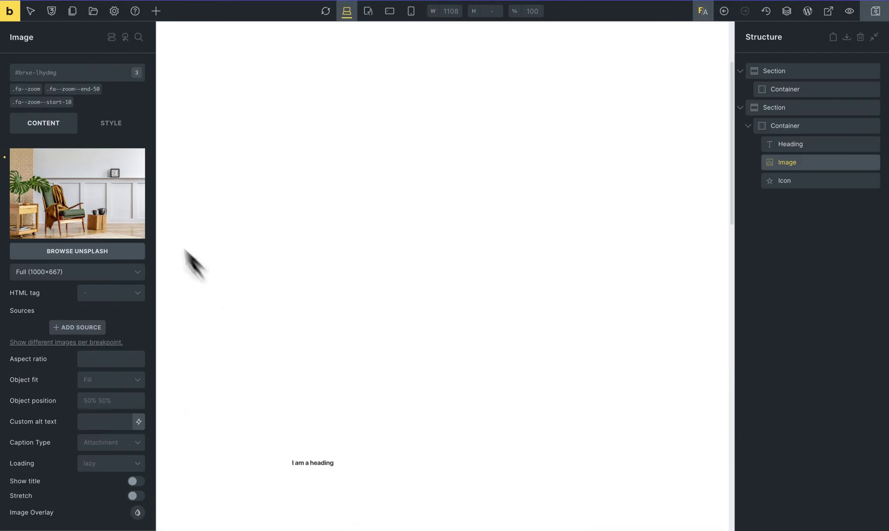
Add the fa--zoom--from-40 class to the image and check its starting size as it enters the viewport
{"action": "left_click", "coordinate": [54, 72]}
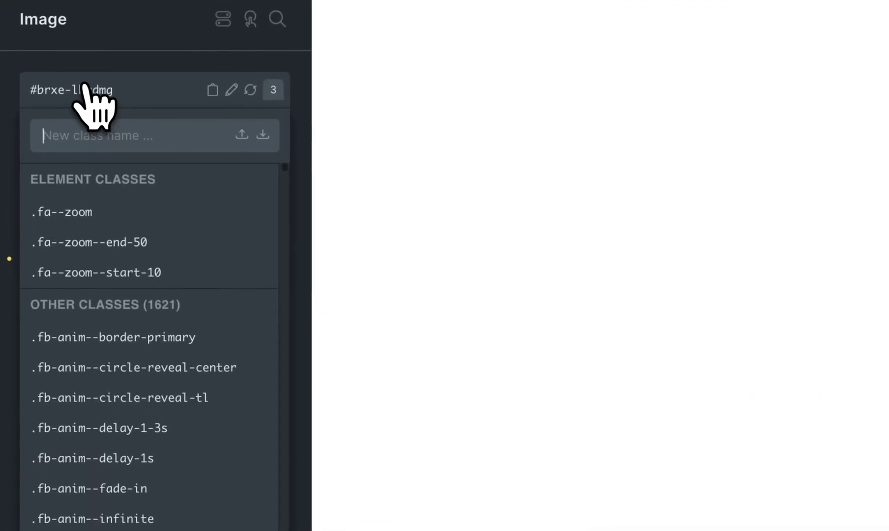
{"action": "type", "text": "fa--zoom"}
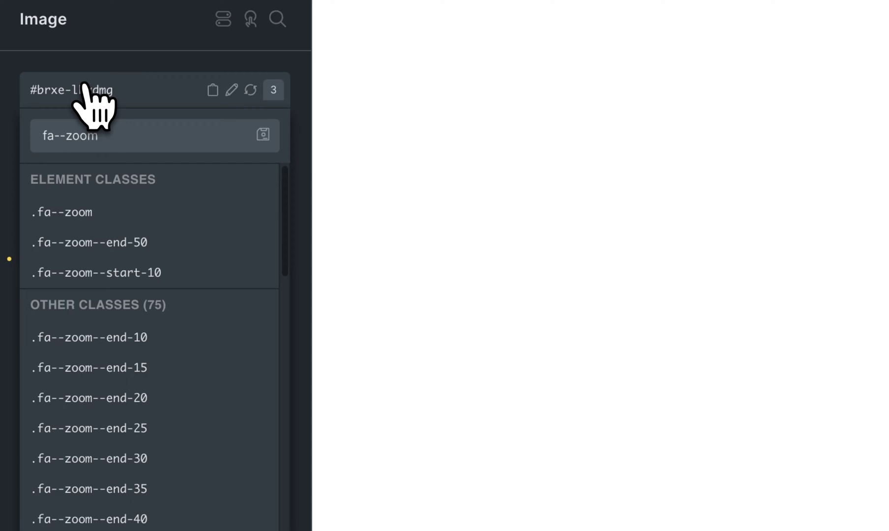
{"action": "type", "text": "--fro"}
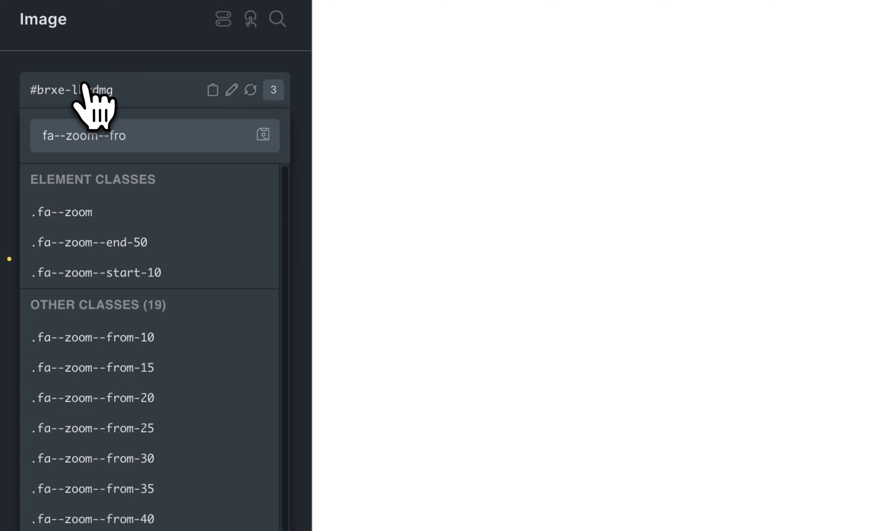
{"action": "scroll", "coordinate": [152, 305], "scroll_direction": "down", "scroll_amount": 5}
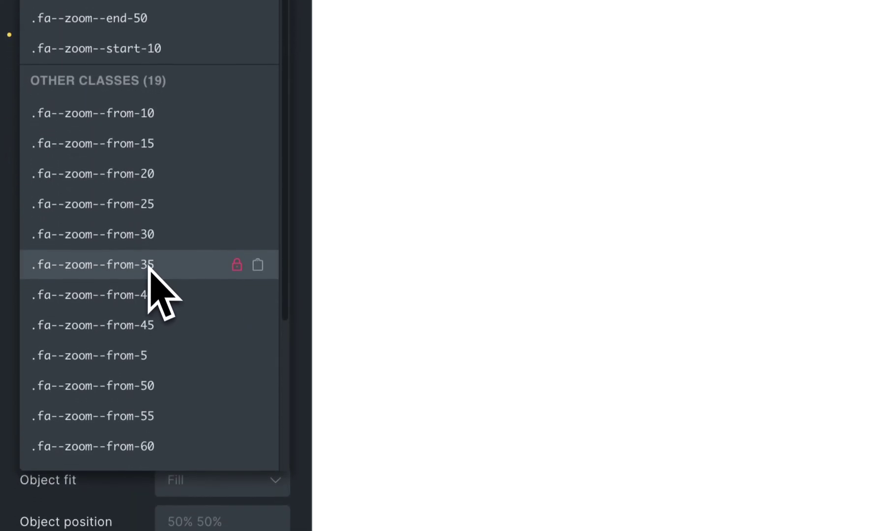
{"action": "left_click", "coordinate": [160, 296]}
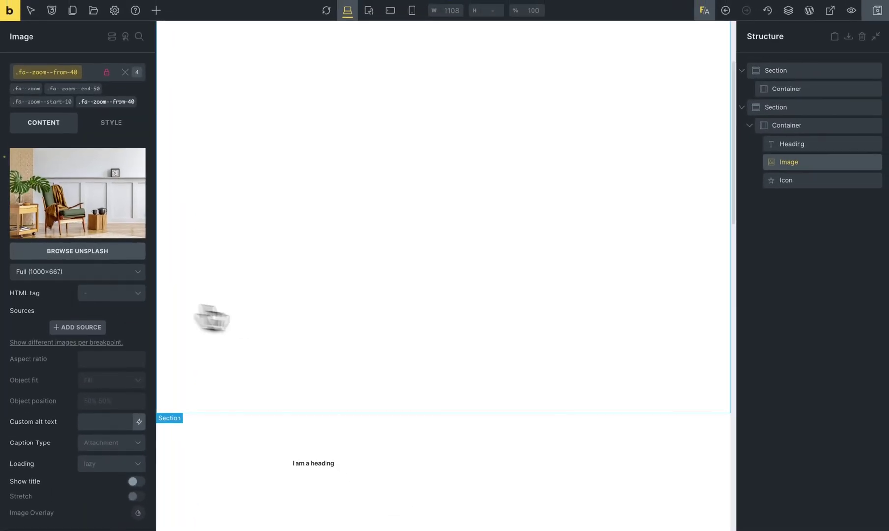
{"action": "scroll", "coordinate": [405, 345], "scroll_direction": "down", "scroll_amount": 3}
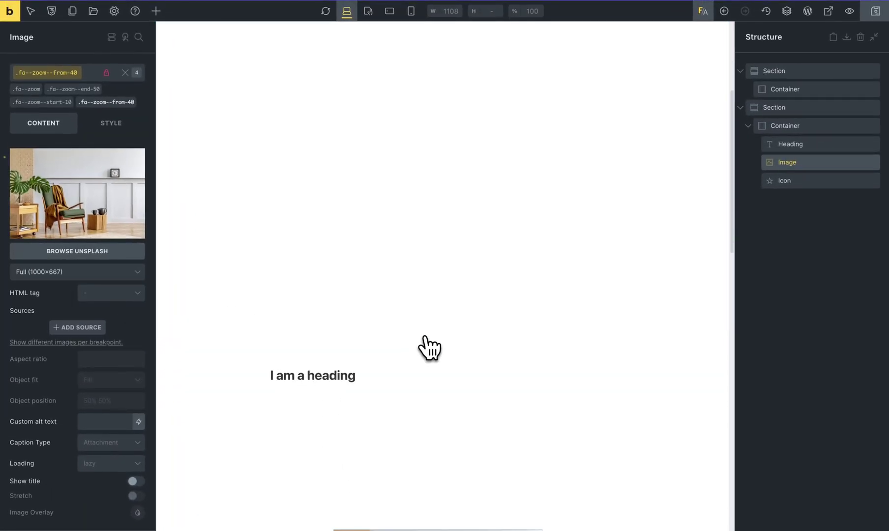
{"action": "scroll", "coordinate": [233, 251], "scroll_direction": "down", "scroll_amount": 3}
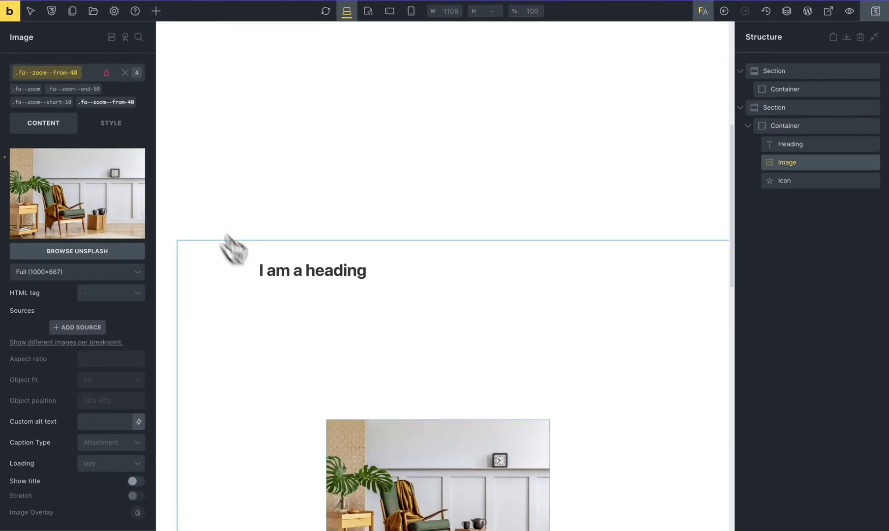
{"action": "scroll", "coordinate": [324, 328], "scroll_direction": "down", "scroll_amount": 2}
{"action": "scroll", "coordinate": [323, 327], "scroll_direction": "up", "scroll_amount": 4}
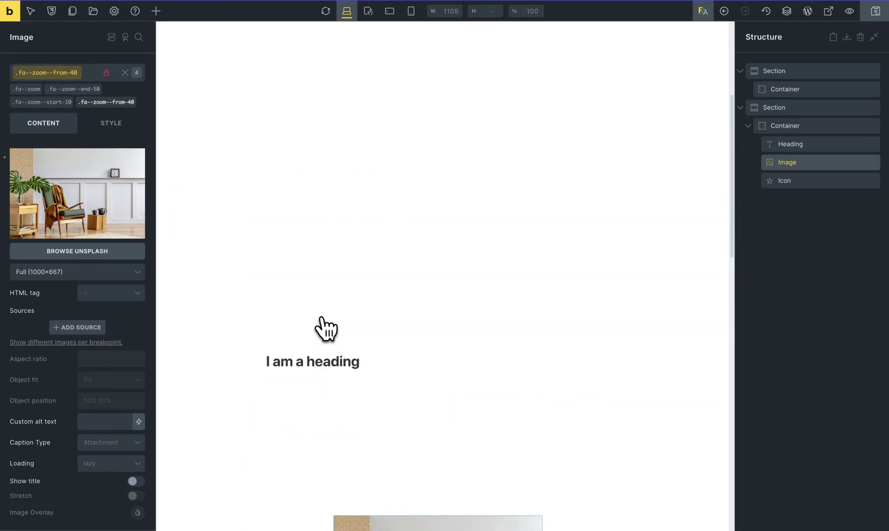
Examine the image's initial scale and the moment it begins growing as it enters the viewport with fa--zoom--from-40
{"action": "scroll", "coordinate": [327, 328], "scroll_direction": "down", "scroll_amount": 1}
{"action": "scroll", "coordinate": [330, 327], "scroll_direction": "up", "scroll_amount": 1}
{"action": "scroll", "coordinate": [330, 326], "scroll_direction": "down", "scroll_amount": 2}
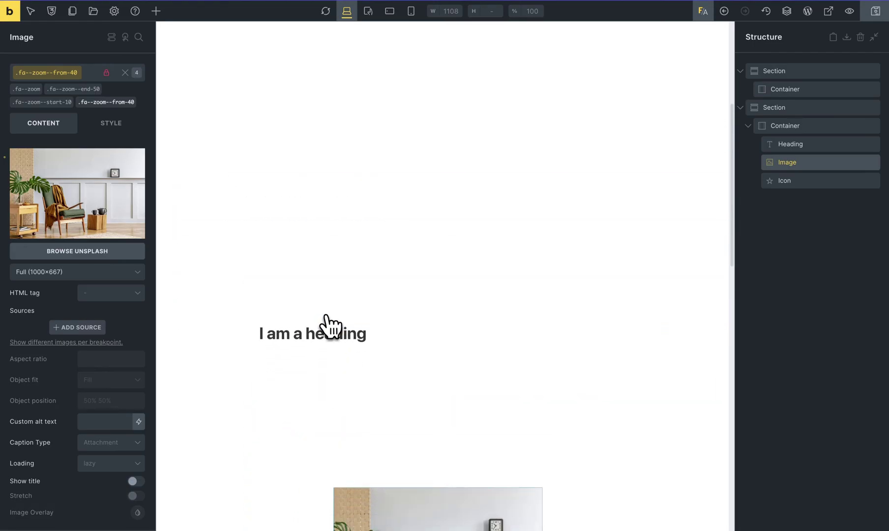
{"action": "scroll", "coordinate": [329, 327], "scroll_direction": "down", "scroll_amount": 2}
{"action": "scroll", "coordinate": [330, 327], "scroll_direction": "up", "scroll_amount": 2}
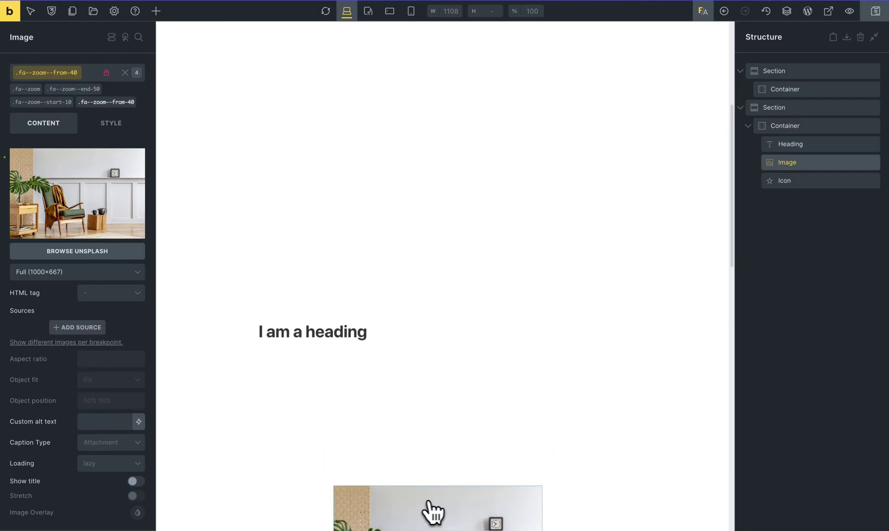
{"action": "scroll", "coordinate": [452, 512], "scroll_direction": "down", "scroll_amount": 2}
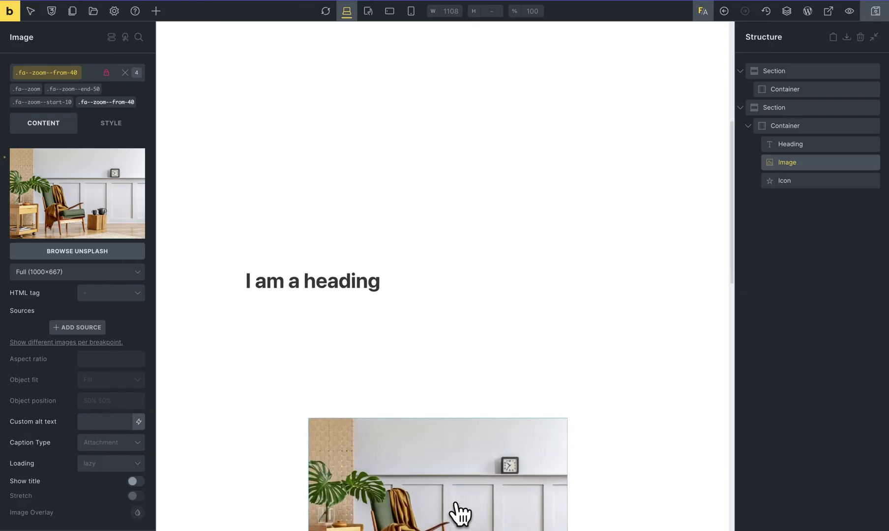
{"action": "scroll", "coordinate": [459, 514], "scroll_direction": "up", "scroll_amount": 2}
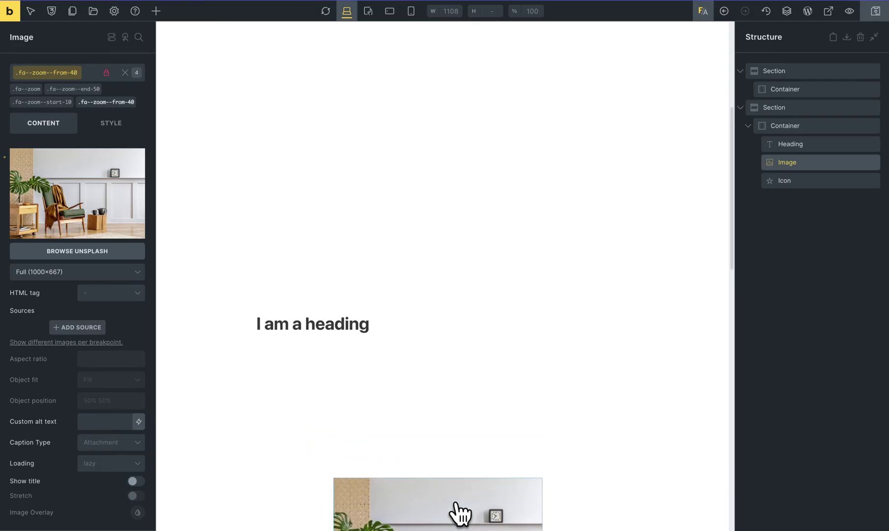
{"action": "scroll", "coordinate": [460, 514], "scroll_direction": "down", "scroll_amount": 1}
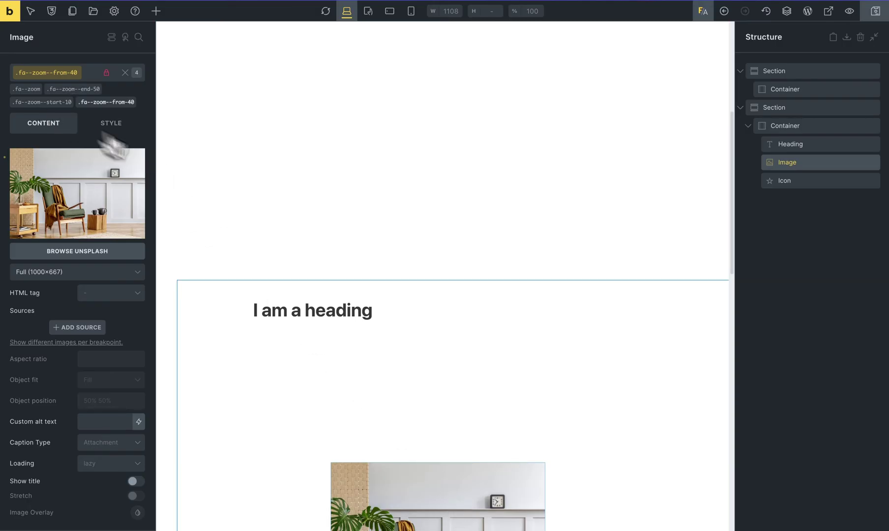
Check how the image's zoom animation plays forward and backward between its entry and full size
{"action": "scroll", "coordinate": [423, 498], "scroll_direction": "down", "scroll_amount": 1}
{"action": "scroll", "coordinate": [431, 504], "scroll_direction": "down", "scroll_amount": 5}
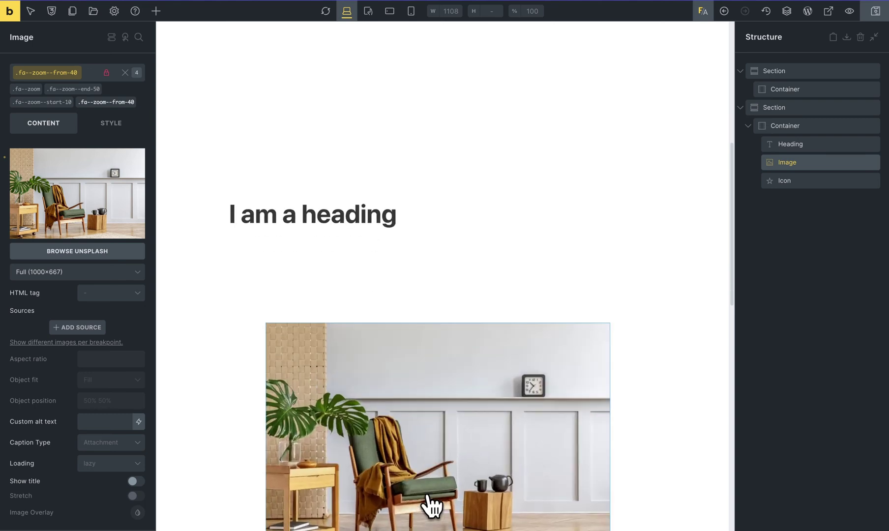
{"action": "scroll", "coordinate": [432, 504], "scroll_direction": "down", "scroll_amount": 1}
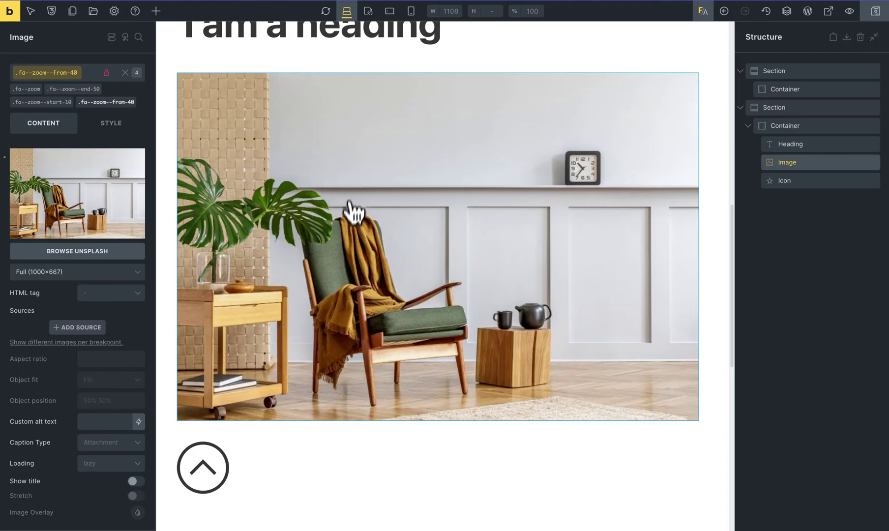
{"action": "scroll", "coordinate": [353, 231], "scroll_direction": "up", "scroll_amount": 1}
{"action": "scroll", "coordinate": [354, 258], "scroll_direction": "down", "scroll_amount": 2}
{"action": "scroll", "coordinate": [354, 261], "scroll_direction": "up", "scroll_amount": 5}
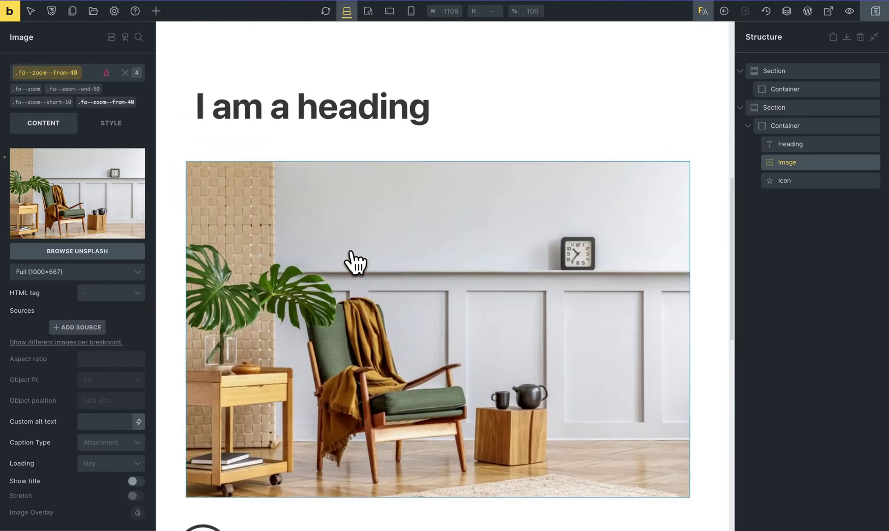
{"action": "scroll", "coordinate": [355, 263], "scroll_direction": "down", "scroll_amount": 2}
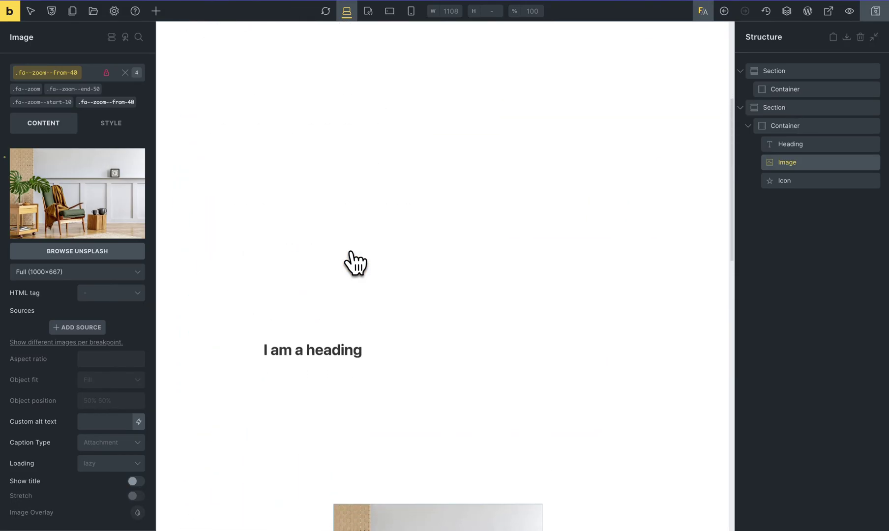
{"action": "scroll", "coordinate": [355, 263], "scroll_direction": "down", "scroll_amount": 5}
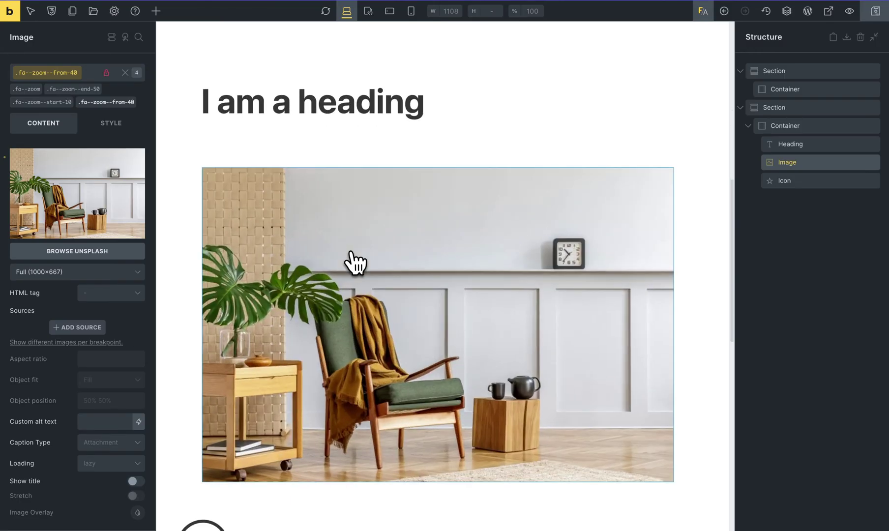
{"action": "scroll", "coordinate": [355, 263], "scroll_direction": "down", "scroll_amount": 2}
{"action": "scroll", "coordinate": [355, 263], "scroll_direction": "up", "scroll_amount": 2}
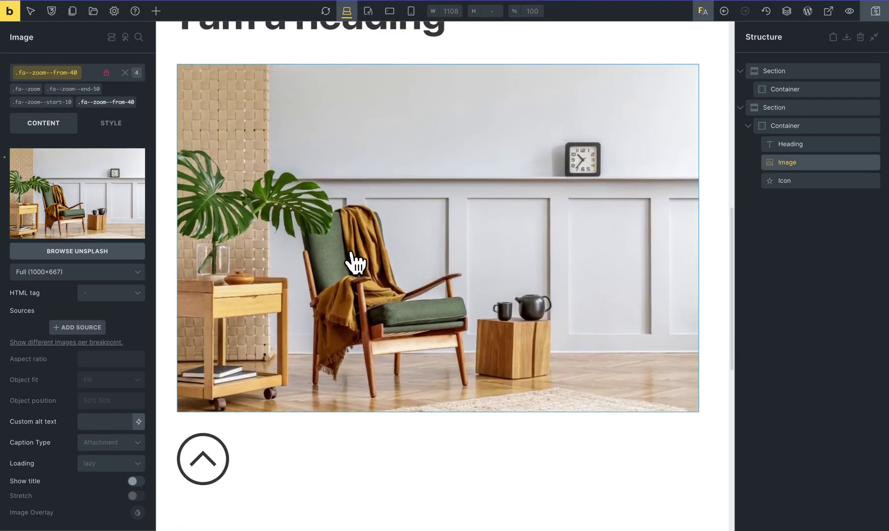
{"action": "scroll", "coordinate": [355, 263], "scroll_direction": "up", "scroll_amount": 4}
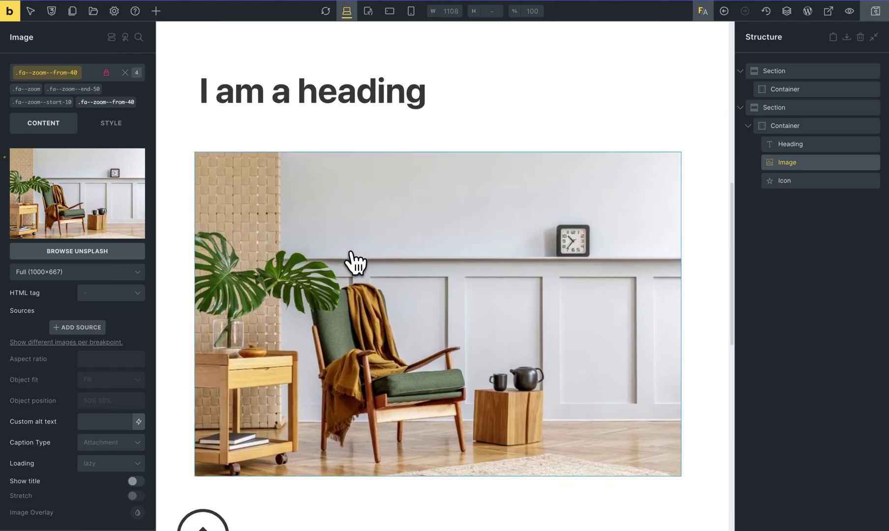
{"action": "scroll", "coordinate": [355, 263], "scroll_direction": "down", "scroll_amount": 5}
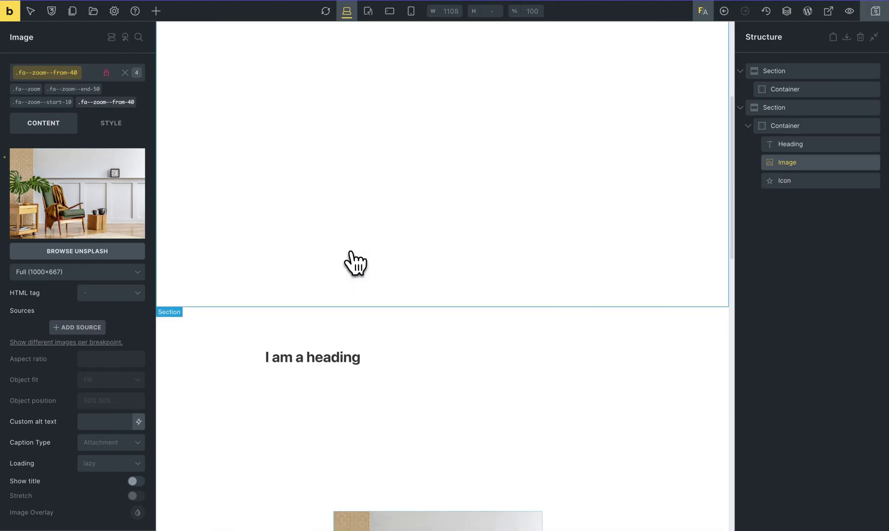
{"action": "scroll", "coordinate": [355, 263], "scroll_direction": "down", "scroll_amount": 3}
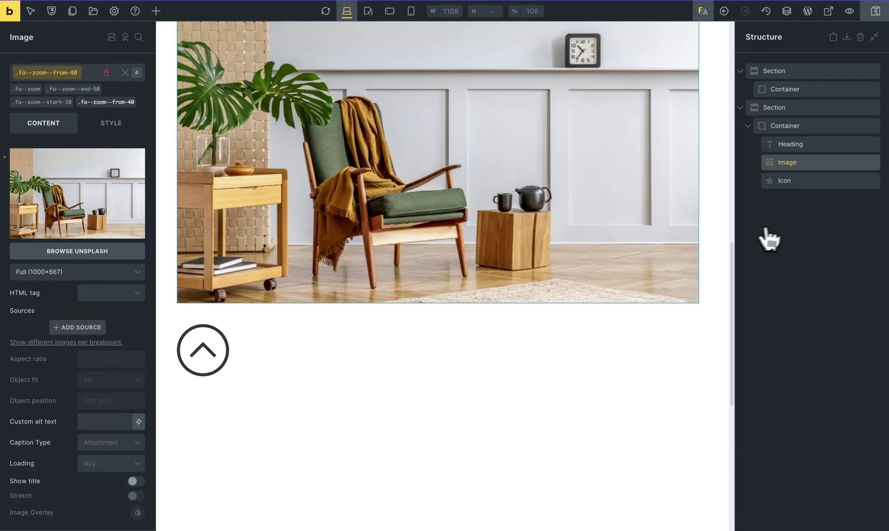
{"action": "left_click", "coordinate": [779, 181]}
{"action": "scroll", "coordinate": [500, 301], "scroll_direction": "up", "scroll_amount": 5}
{"action": "scroll", "coordinate": [500, 302], "scroll_direction": "up", "scroll_amount": 5}
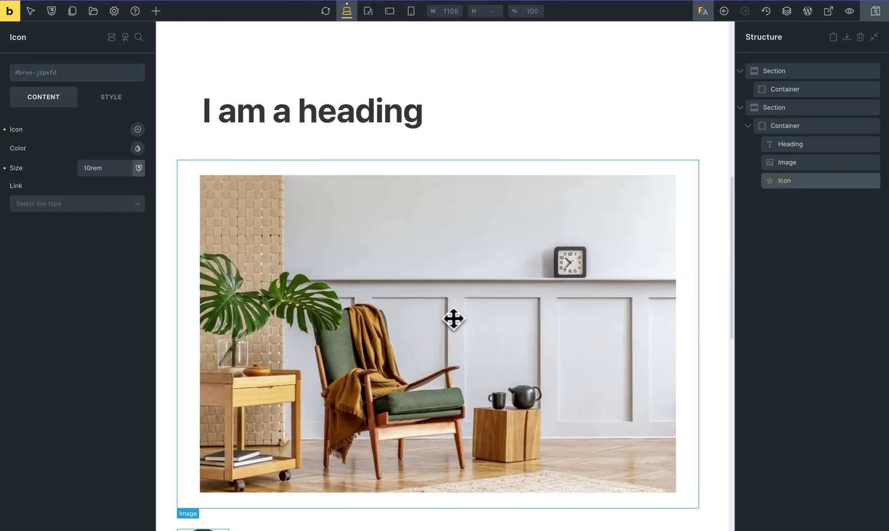
{"action": "left_click", "coordinate": [428, 315]}
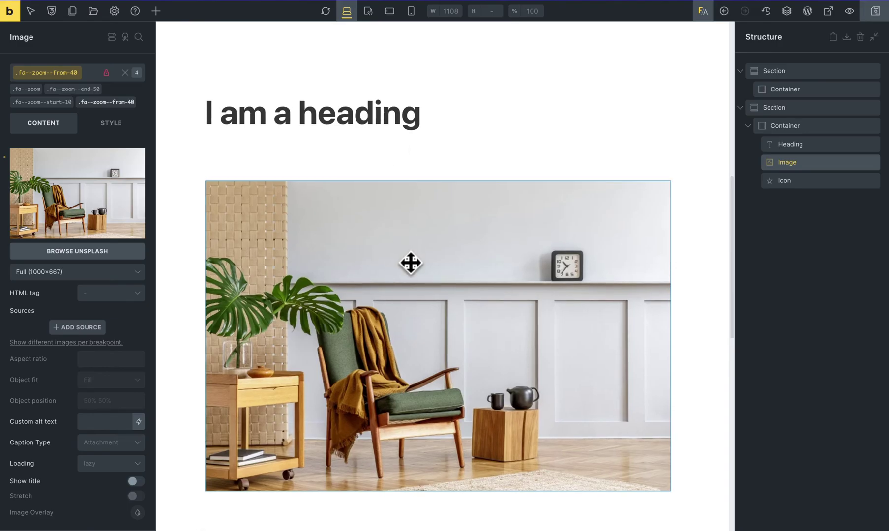
Add the fa--rotate class to the icon below the image and check how it rotates through the viewport
{"action": "scroll", "coordinate": [410, 263], "scroll_direction": "down", "scroll_amount": 3}
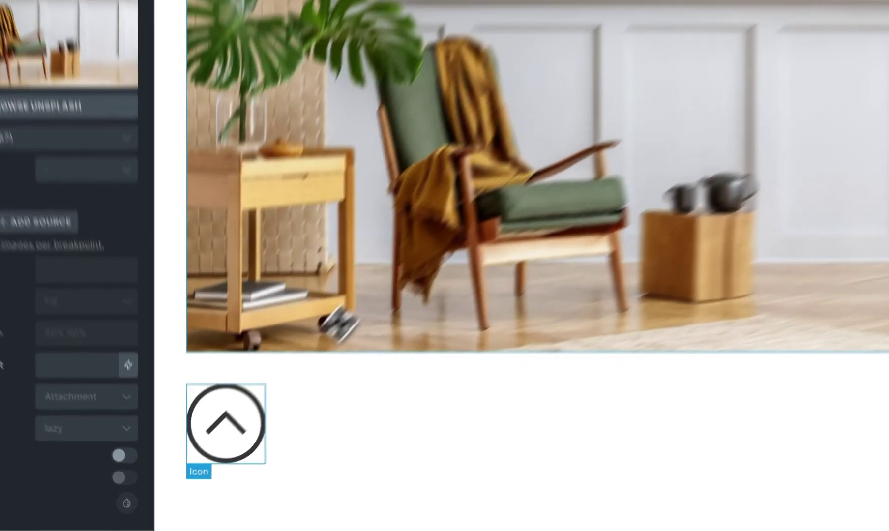
{"action": "left_click", "coordinate": [204, 460]}
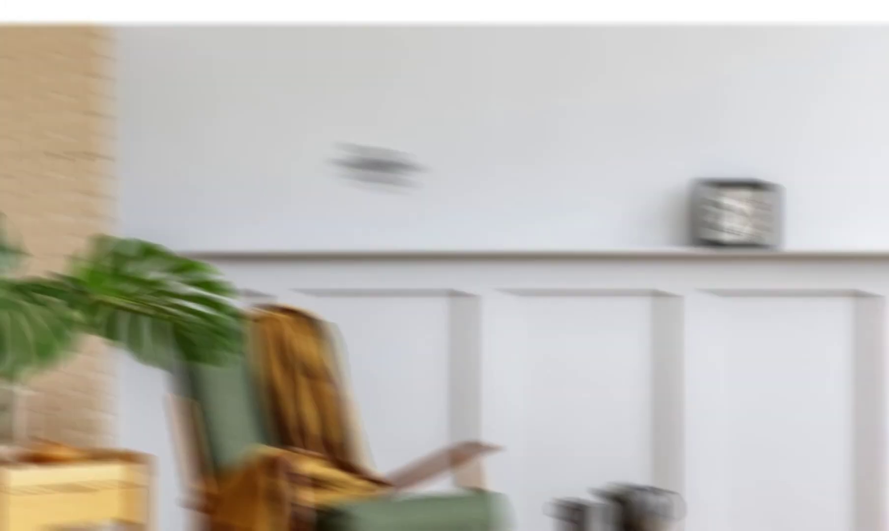
{"action": "left_click", "coordinate": [119, 159]}
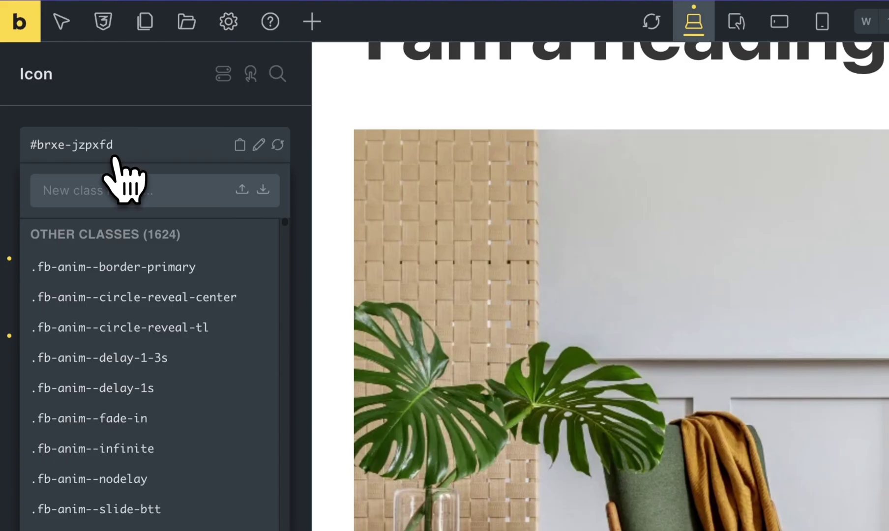
{"action": "type", "text": "fa"}
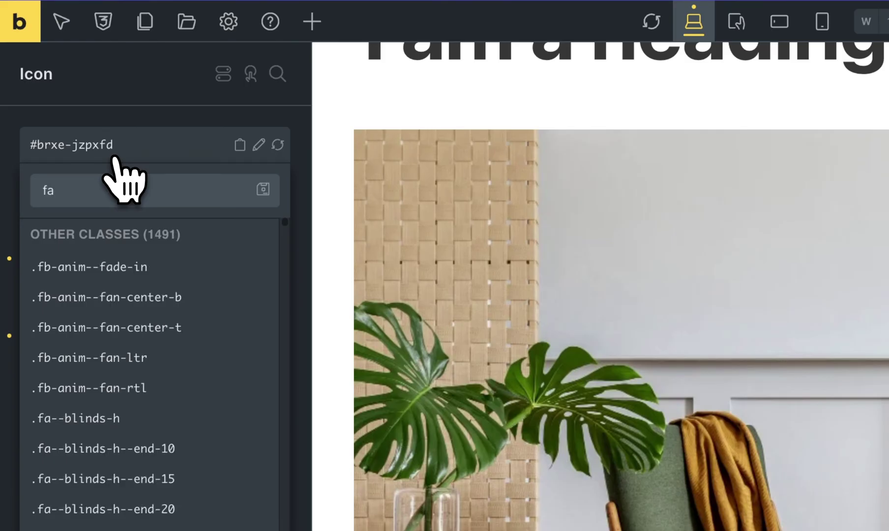
{"action": "type", "text": "--ro"}
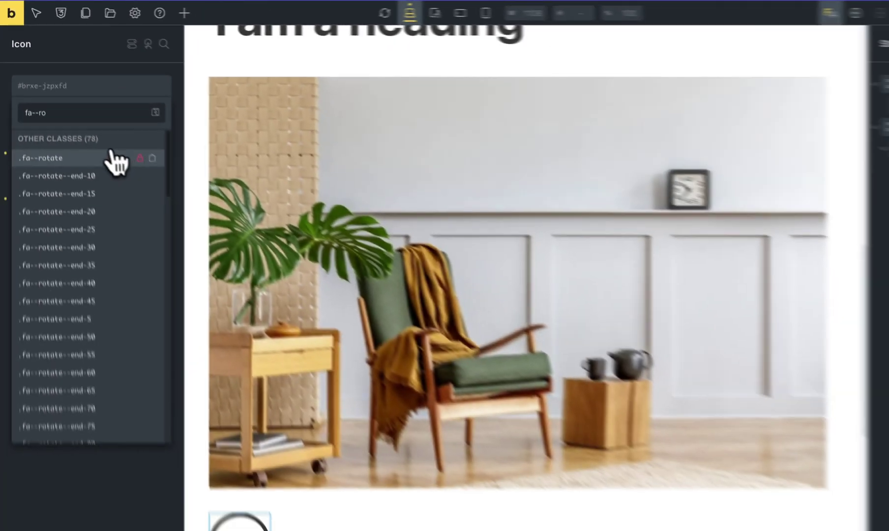
{"action": "left_click", "coordinate": [197, 267]}
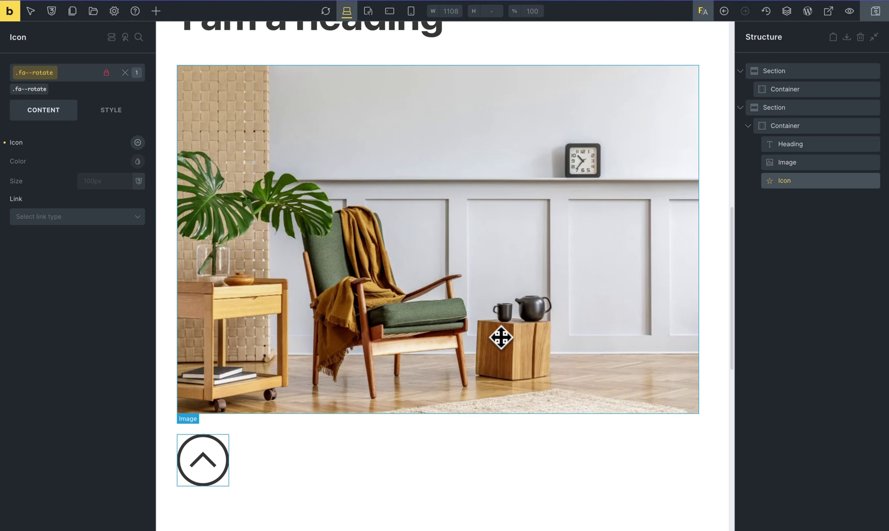
{"action": "scroll", "coordinate": [313, 367], "scroll_direction": "up", "scroll_amount": 2}
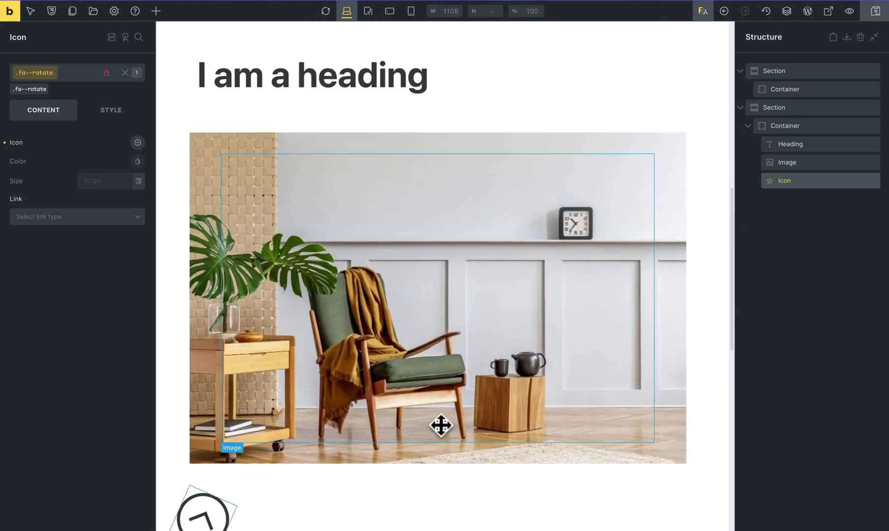
{"action": "scroll", "coordinate": [441, 426], "scroll_direction": "down", "scroll_amount": 8}
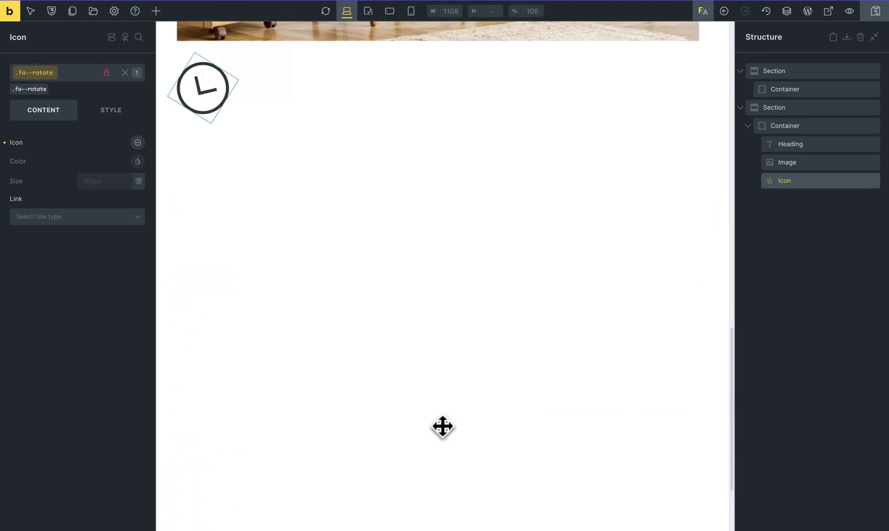
{"action": "scroll", "coordinate": [442, 427], "scroll_direction": "up", "scroll_amount": 8}
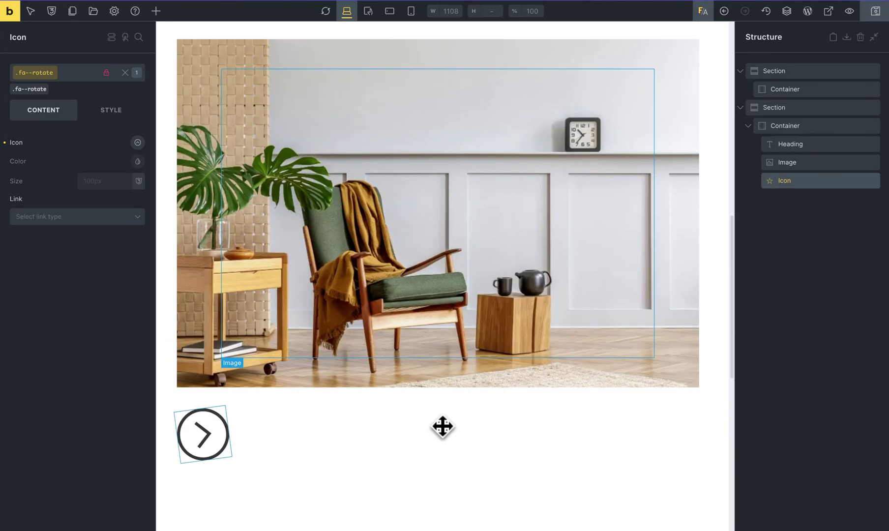
{"action": "scroll", "coordinate": [428, 427], "scroll_direction": "up", "scroll_amount": 2}
{"action": "scroll", "coordinate": [327, 438], "scroll_direction": "down", "scroll_amount": 4}
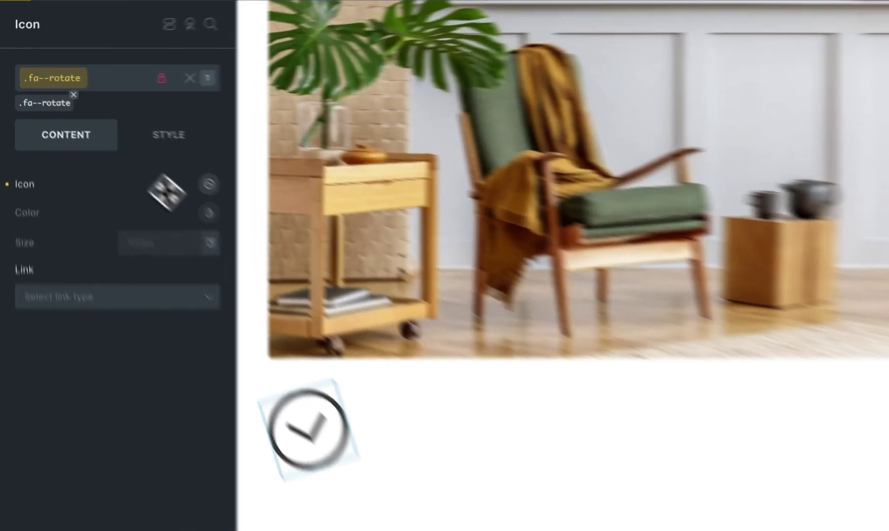
Add the fa--rotate--end-40 class to the icon and check where its rotation finishes
{"action": "left_click", "coordinate": [30, 89]}
{"action": "left_click", "coordinate": [40, 74]}
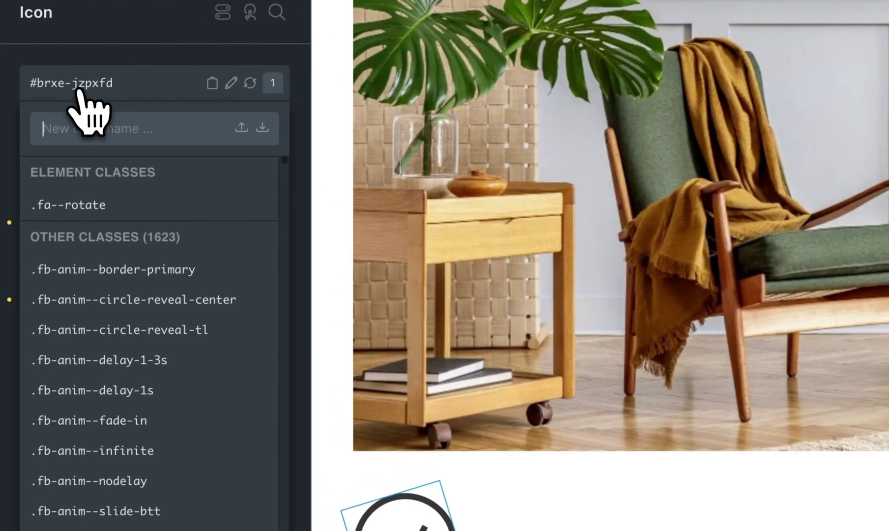
{"action": "type", "text": "fa--ro"}
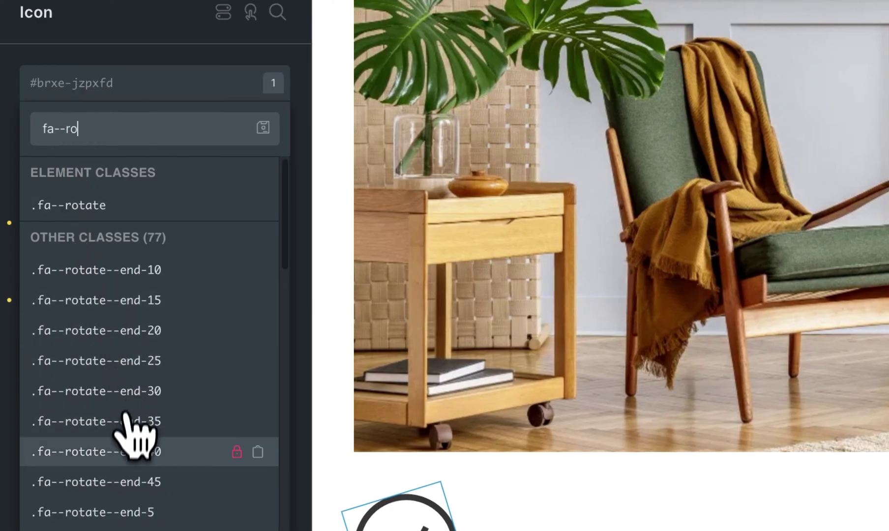
{"action": "left_click", "coordinate": [114, 449]}
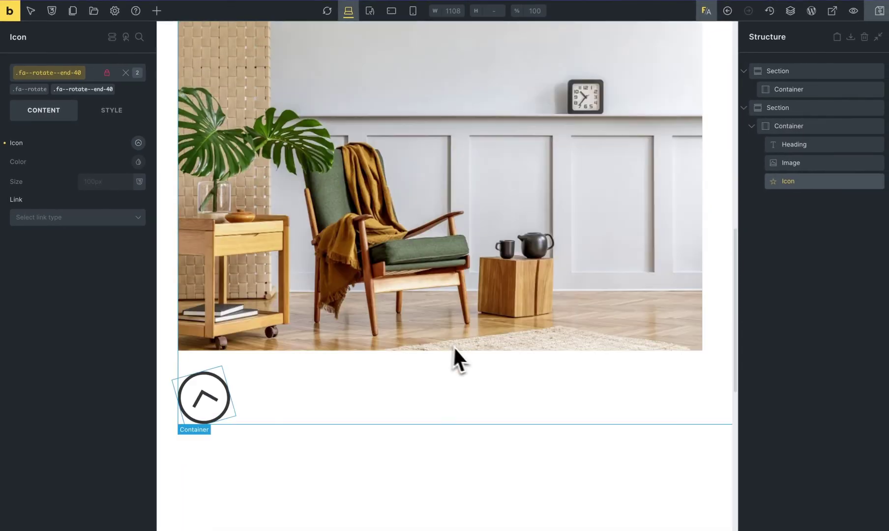
{"action": "scroll", "coordinate": [473, 352], "scroll_direction": "down", "scroll_amount": 5}
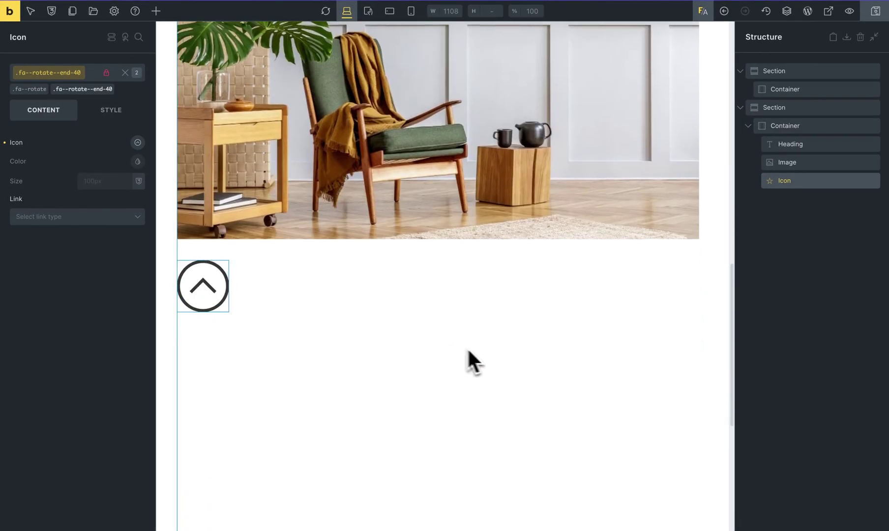
Add the fa--rotate--to-10 class to the icon below the image to adjust its final rotation angle
{"action": "left_click", "coordinate": [83, 89]}
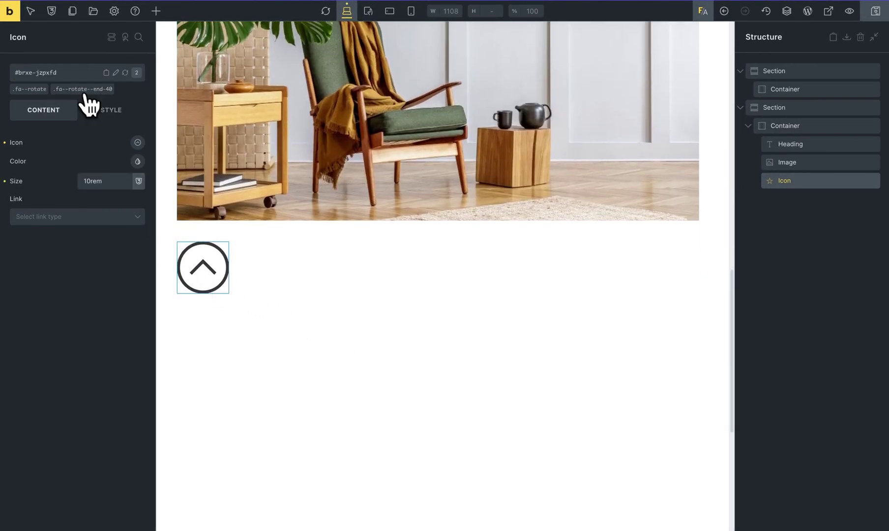
{"action": "left_click", "coordinate": [57, 74]}
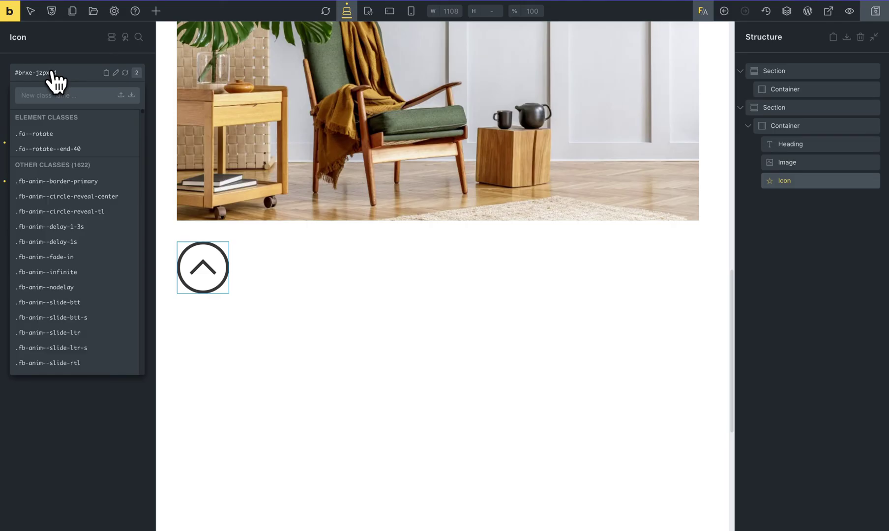
{"action": "type", "text": "fa--"}
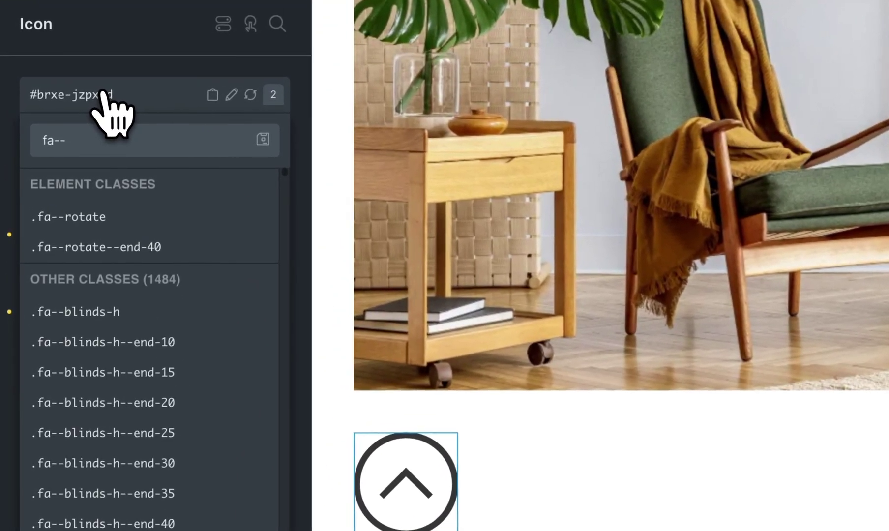
{"action": "type", "text": "rotate"}
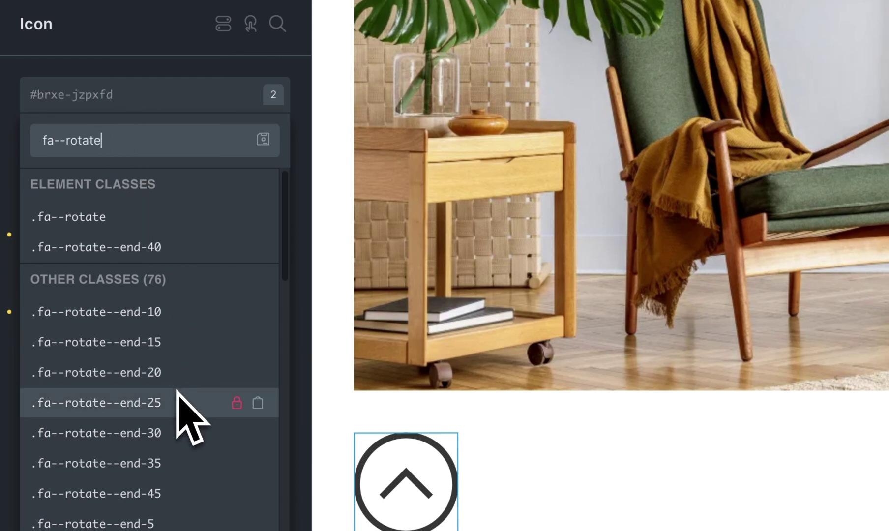
{"action": "type", "text": "--to"}
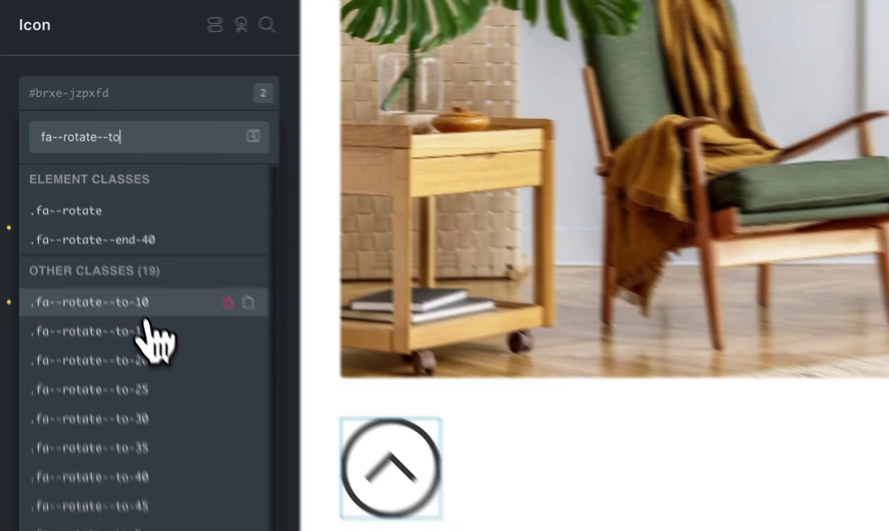
{"action": "left_click", "coordinate": [147, 315]}
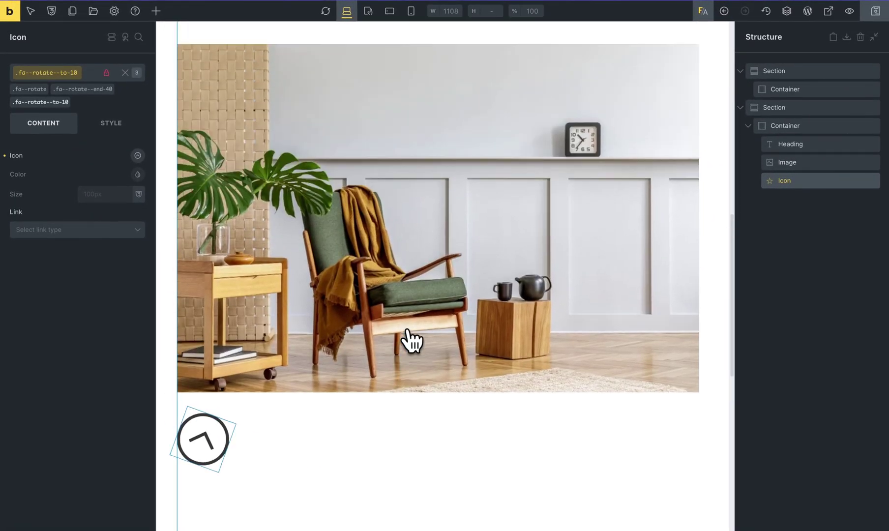
Check how far the icon turns and where its rotation stops with fa--rotate--to-10 applied
{"action": "scroll", "coordinate": [412, 339], "scroll_direction": "up", "scroll_amount": 2}
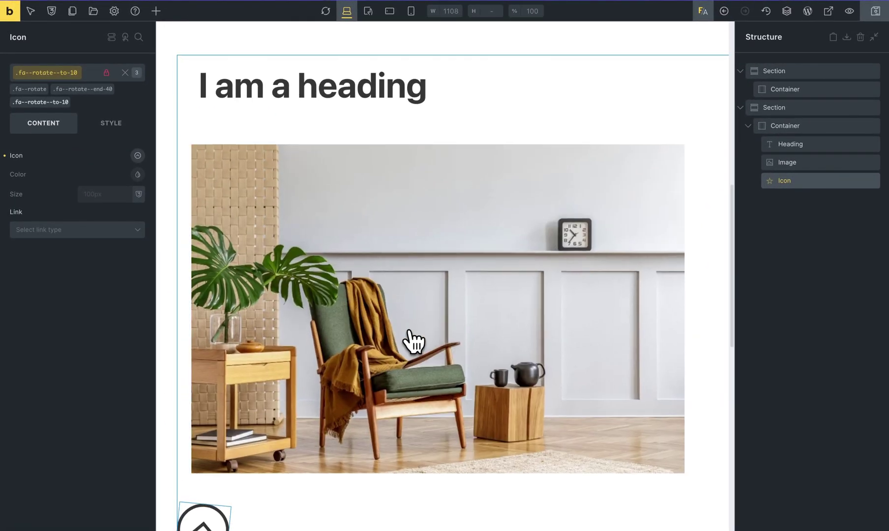
{"action": "scroll", "coordinate": [413, 340], "scroll_direction": "down", "scroll_amount": 3}
{"action": "scroll", "coordinate": [413, 341], "scroll_direction": "down", "scroll_amount": 2}
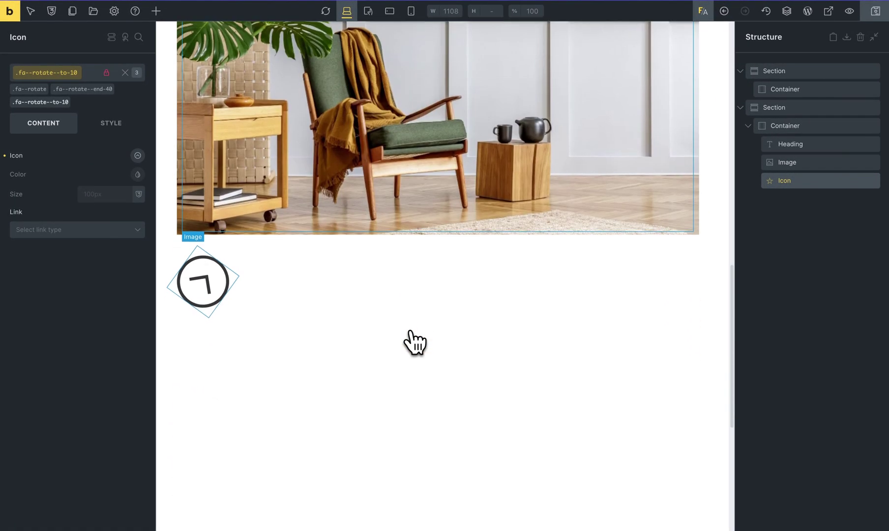
{"action": "scroll", "coordinate": [413, 341], "scroll_direction": "up", "scroll_amount": 6}
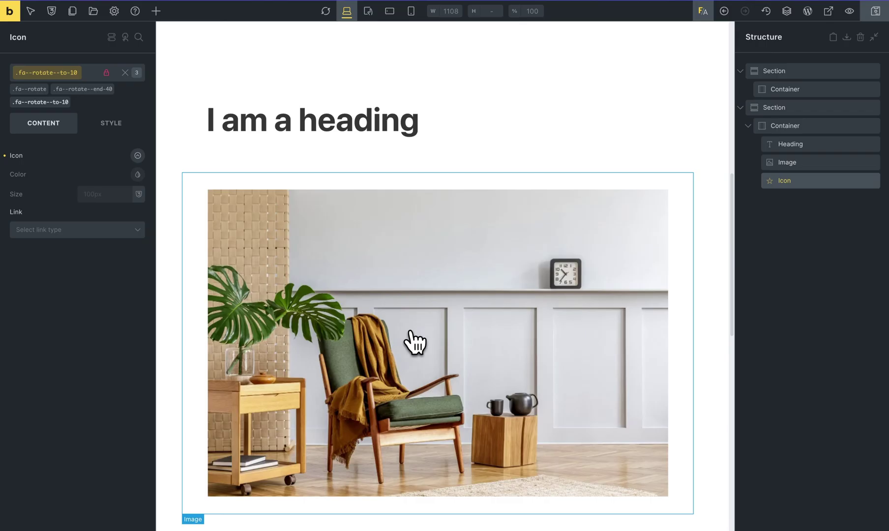
{"action": "scroll", "coordinate": [414, 342], "scroll_direction": "down", "scroll_amount": 5}
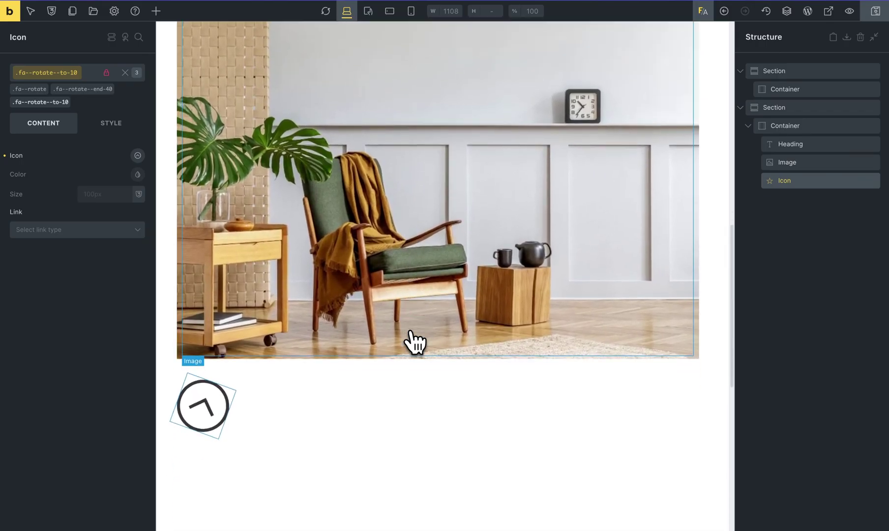
{"action": "scroll", "coordinate": [415, 342], "scroll_direction": "down", "scroll_amount": 2}
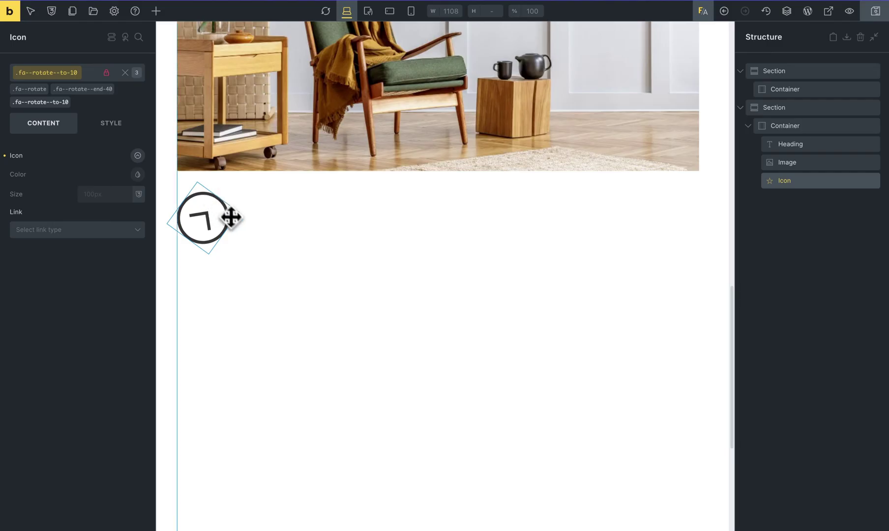
{"action": "scroll", "coordinate": [272, 254], "scroll_direction": "up", "scroll_amount": 6}
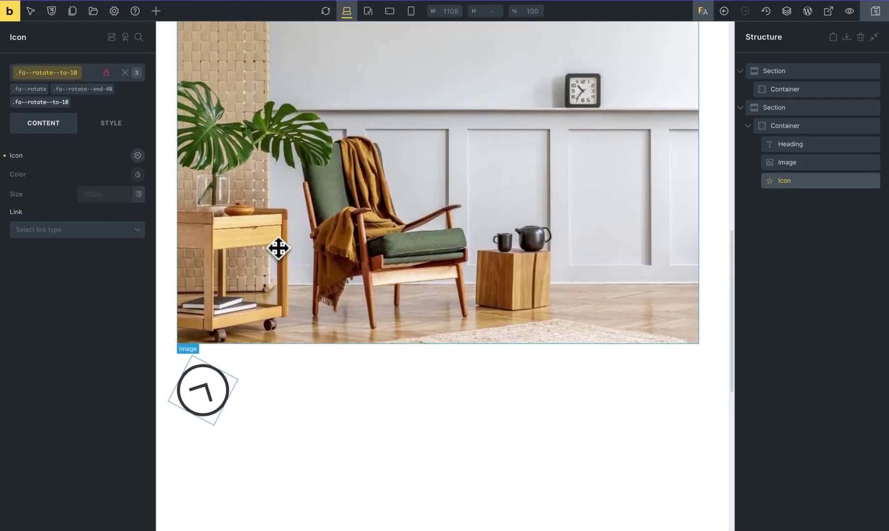
{"action": "scroll", "coordinate": [279, 245], "scroll_direction": "down", "scroll_amount": 5}
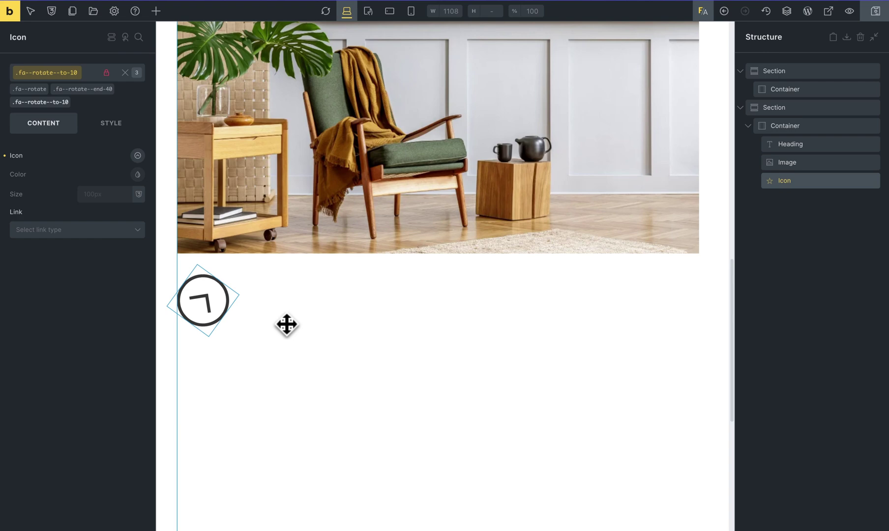
{"action": "scroll", "coordinate": [286, 324], "scroll_direction": "up", "scroll_amount": 2}
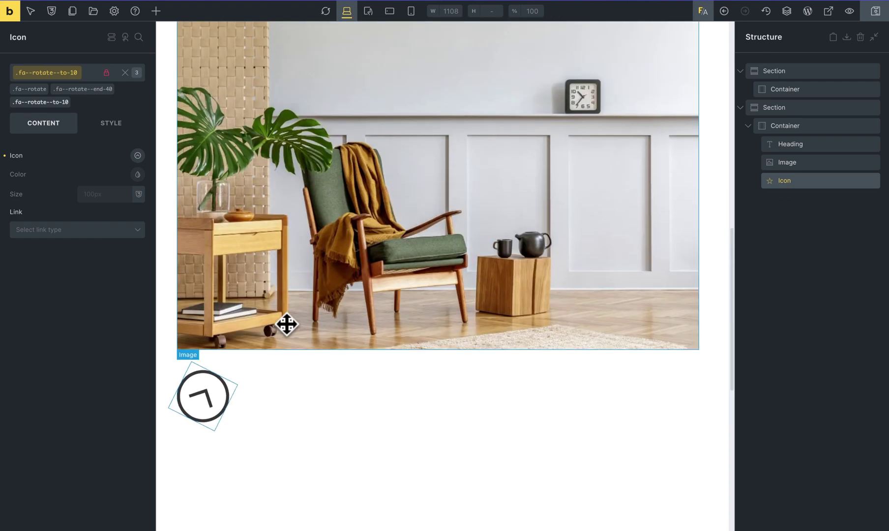
Select the image and compare its zoom with the icon's rotation as both travel up and down the viewport
{"action": "left_click", "coordinate": [297, 406]}
{"action": "scroll", "coordinate": [297, 406], "scroll_direction": "up", "scroll_amount": 4}
{"action": "scroll", "coordinate": [297, 407], "scroll_direction": "down", "scroll_amount": 5}
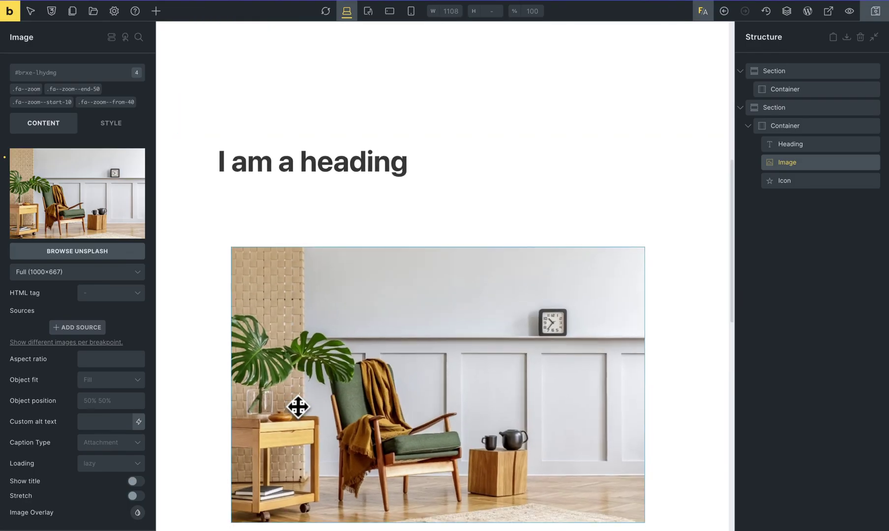
{"action": "scroll", "coordinate": [303, 407], "scroll_direction": "down", "scroll_amount": 4}
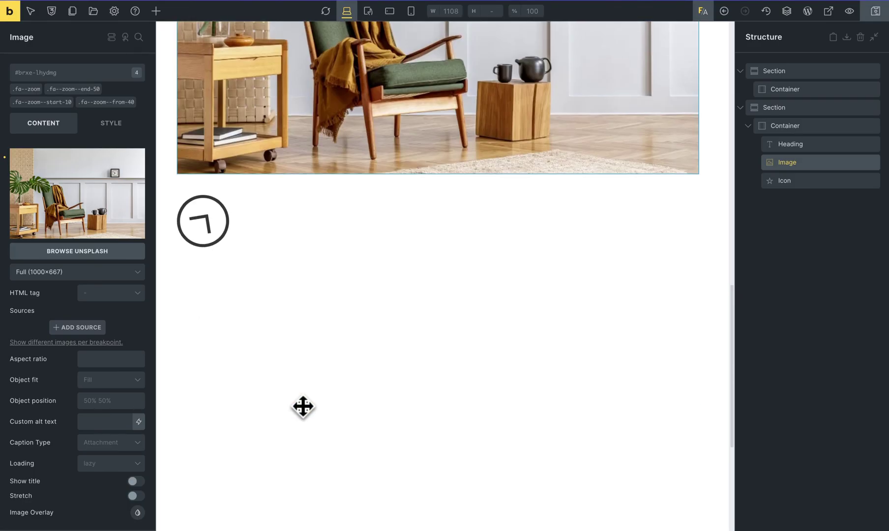
{"action": "scroll", "coordinate": [303, 406], "scroll_direction": "up", "scroll_amount": 6}
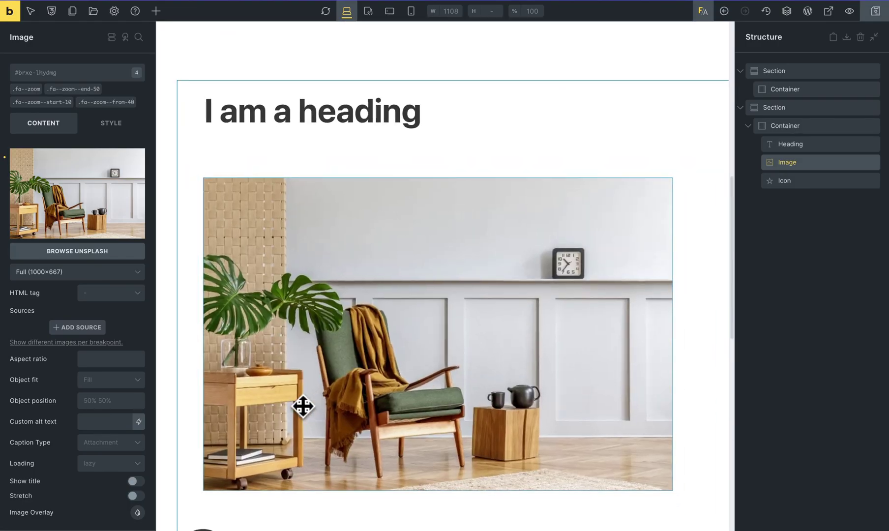
{"action": "scroll", "coordinate": [303, 407], "scroll_direction": "down", "scroll_amount": 2}
{"action": "scroll", "coordinate": [303, 407], "scroll_direction": "up", "scroll_amount": 2}
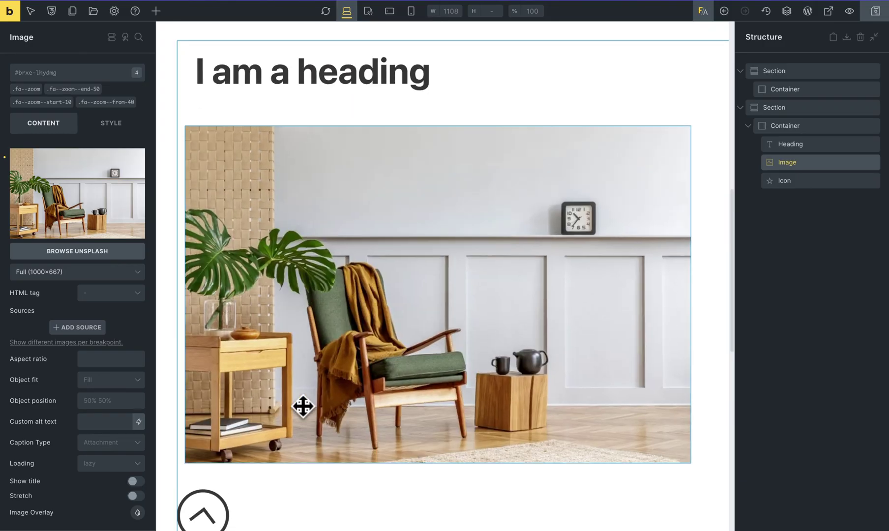
{"action": "scroll", "coordinate": [302, 407], "scroll_direction": "down", "scroll_amount": 2}
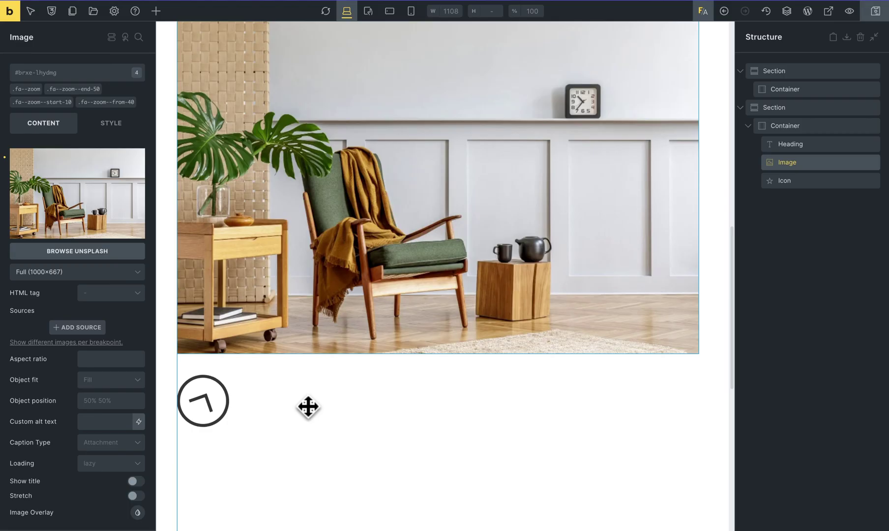
{"action": "scroll", "coordinate": [308, 407], "scroll_direction": "up", "scroll_amount": 3}
{"action": "scroll", "coordinate": [308, 406], "scroll_direction": "down", "scroll_amount": 3}
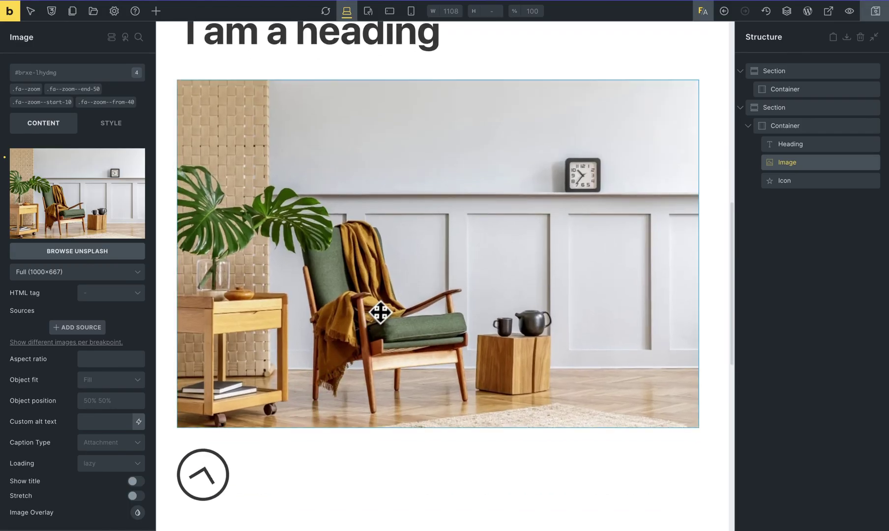
Open the image's class list and review its zoom, end, start and from classes alongside the canvas animation
{"action": "left_click", "coordinate": [789, 166]}
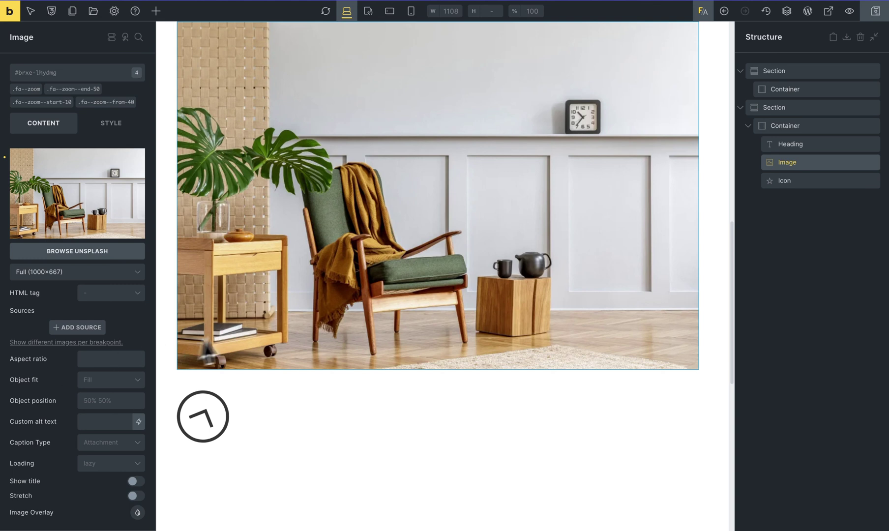
{"action": "scroll", "coordinate": [354, 296], "scroll_direction": "up", "scroll_amount": 3}
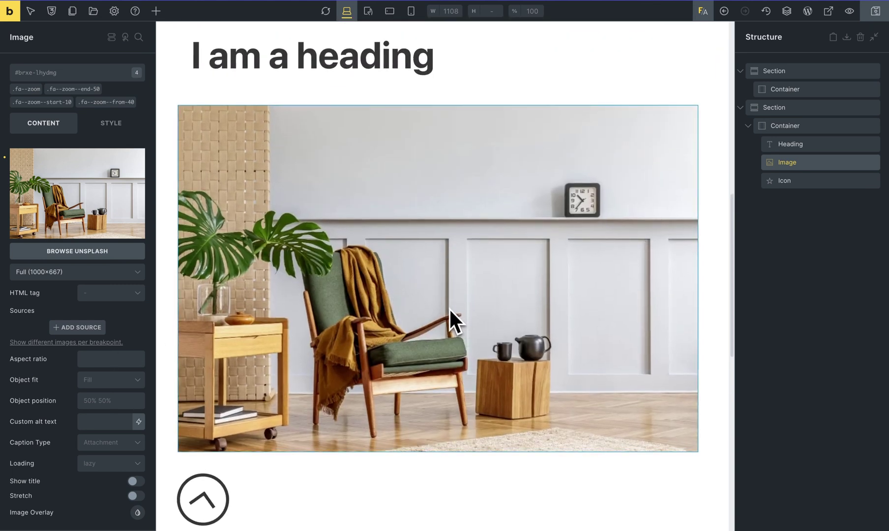
{"action": "left_click", "coordinate": [61, 74]}
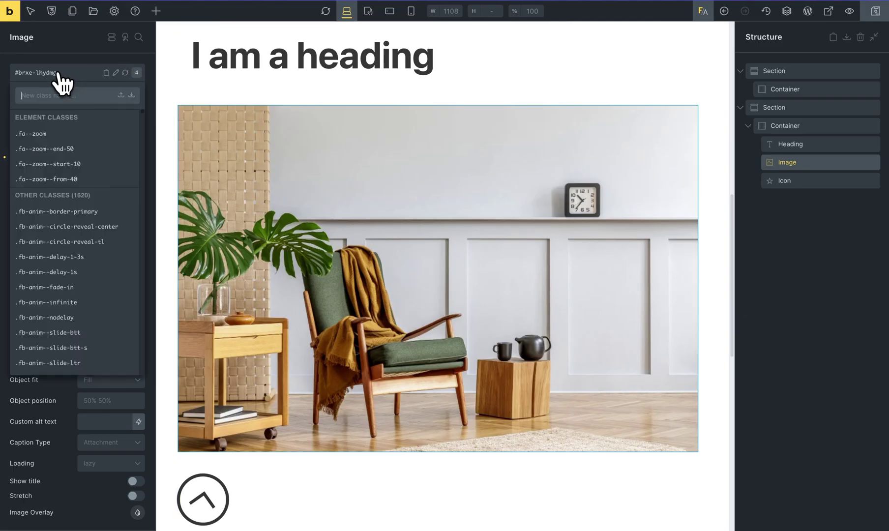
{"action": "scroll", "coordinate": [481, 396], "scroll_direction": "down", "scroll_amount": 2}
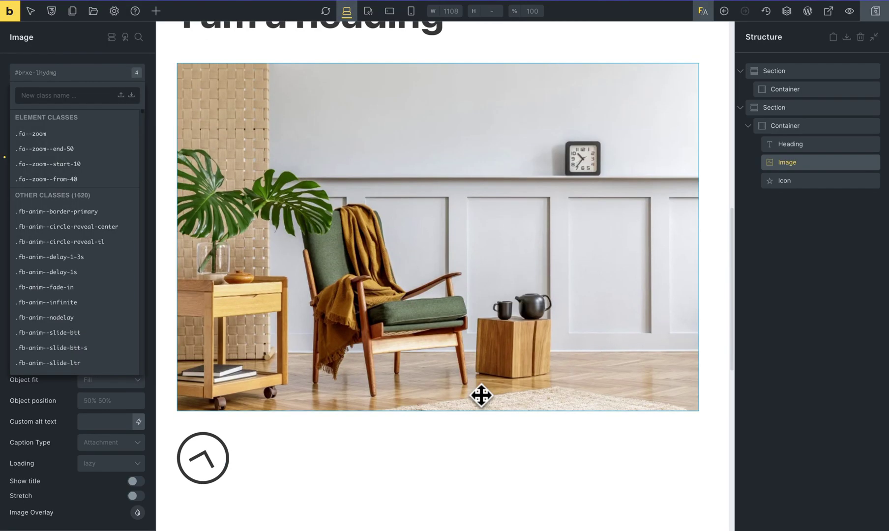
{"action": "scroll", "coordinate": [481, 397], "scroll_direction": "up", "scroll_amount": 1}
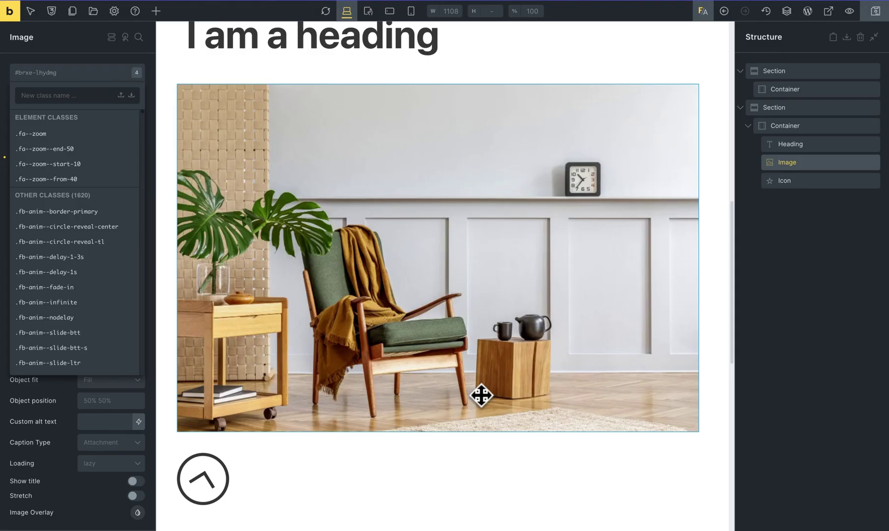
{"action": "scroll", "coordinate": [480, 396], "scroll_direction": "up", "scroll_amount": 1}
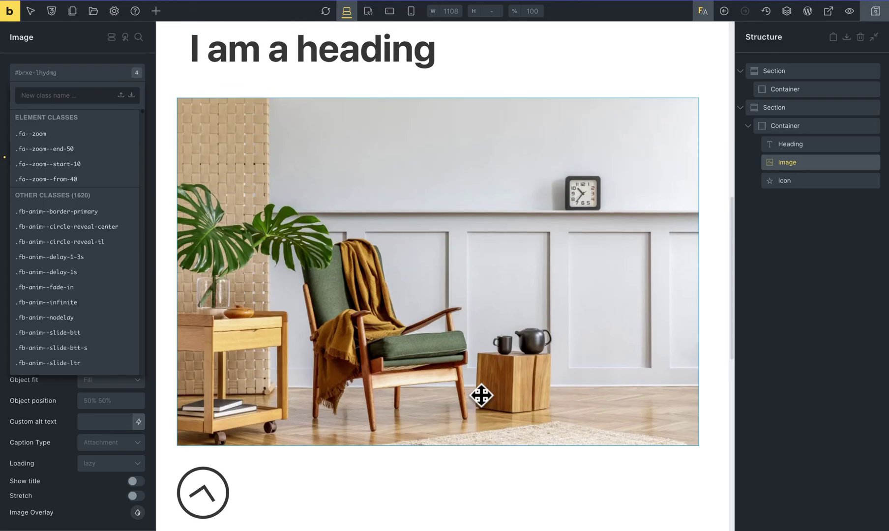